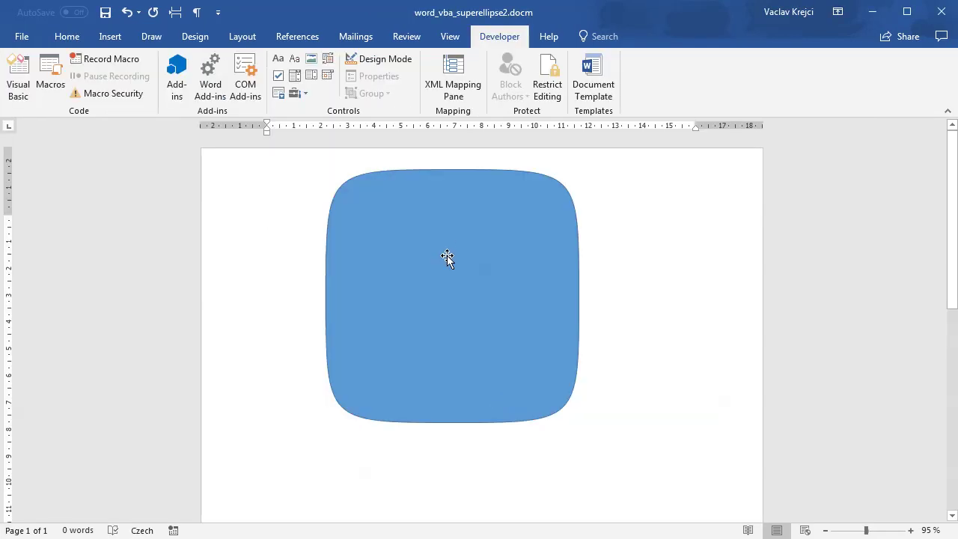
Delete the existing blue superellipse from the page and open the draw_circle macro's code for editing.
left_click(447, 269)
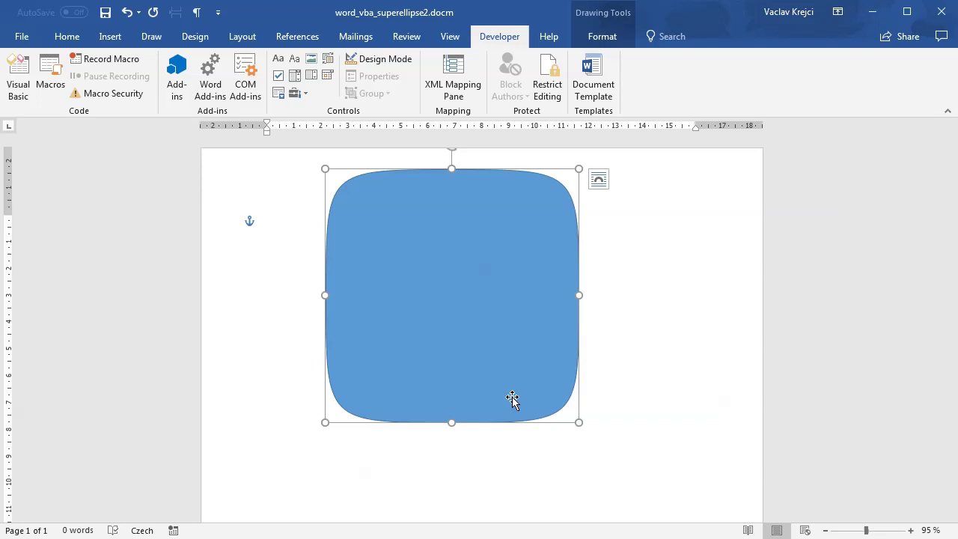
key("Delete")
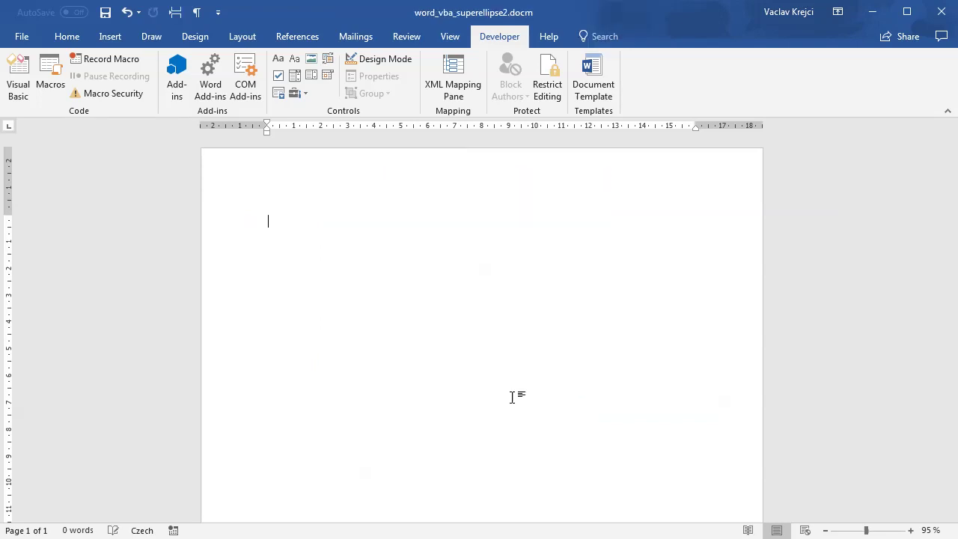
left_click(52, 75)
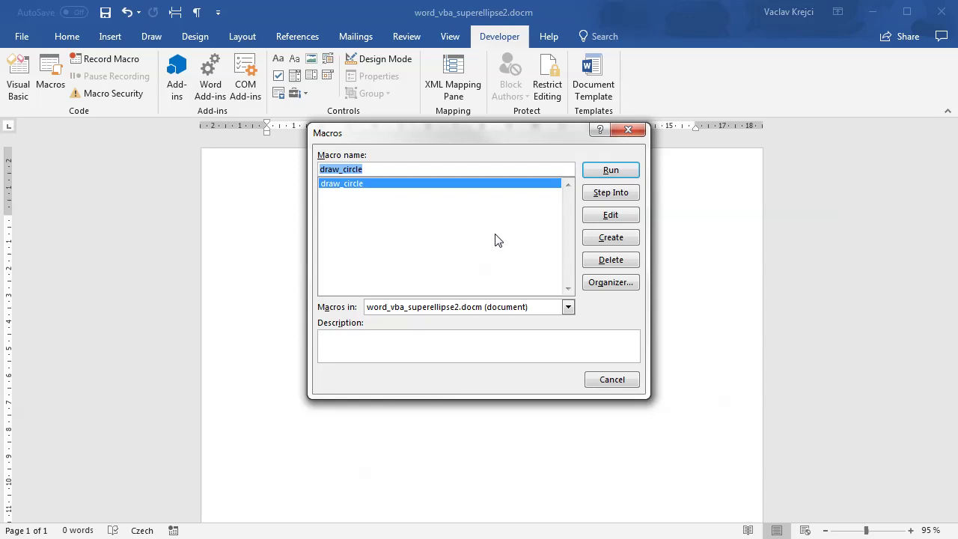
left_click(609, 216)
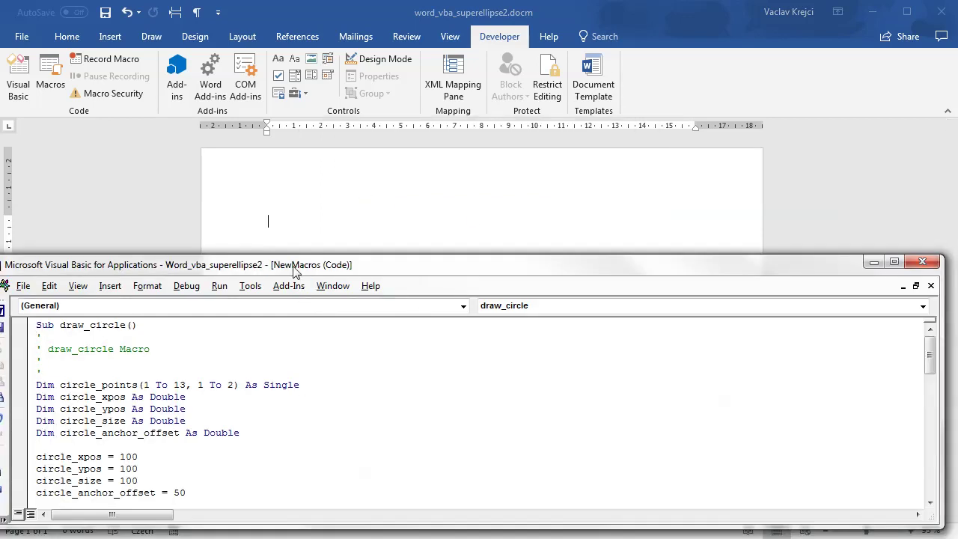
left_click_drag(294, 271, 309, 274)
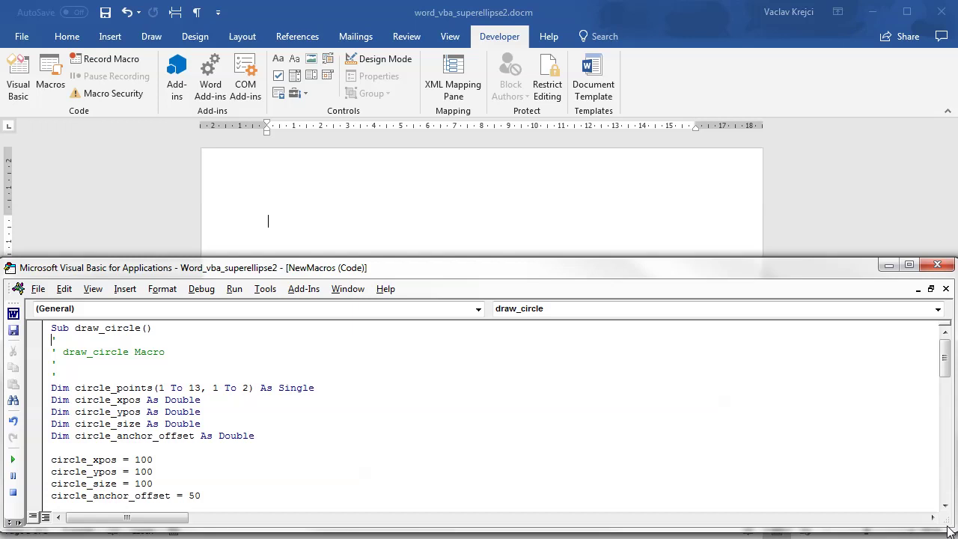
left_click_drag(946, 526, 935, 532)
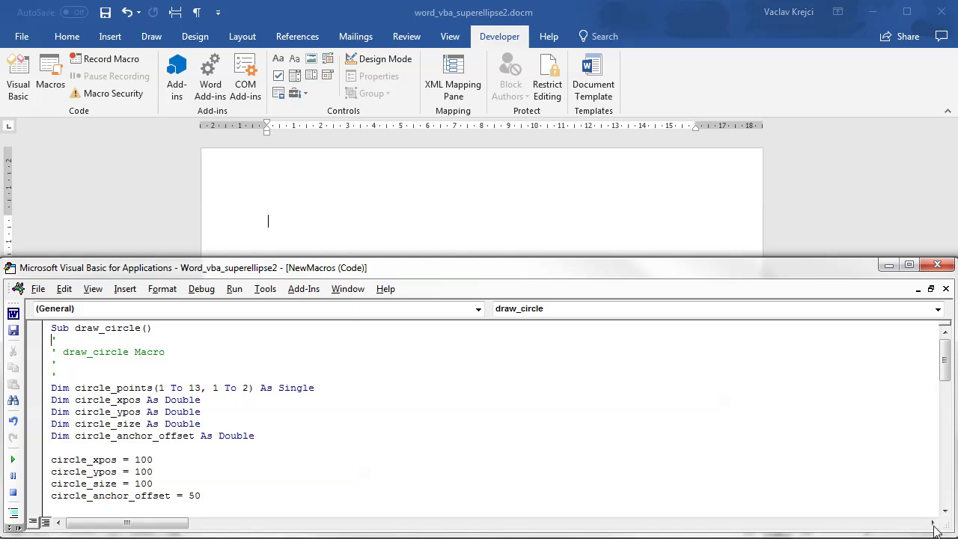
Set circle_size to 200 and circle_anchor_offset to 100 in the macro, run it, and return to the document.
double_click(137, 483)
type("20")
key("shift+Left")
key("shift+Left")
type("100")
left_click(13, 458)
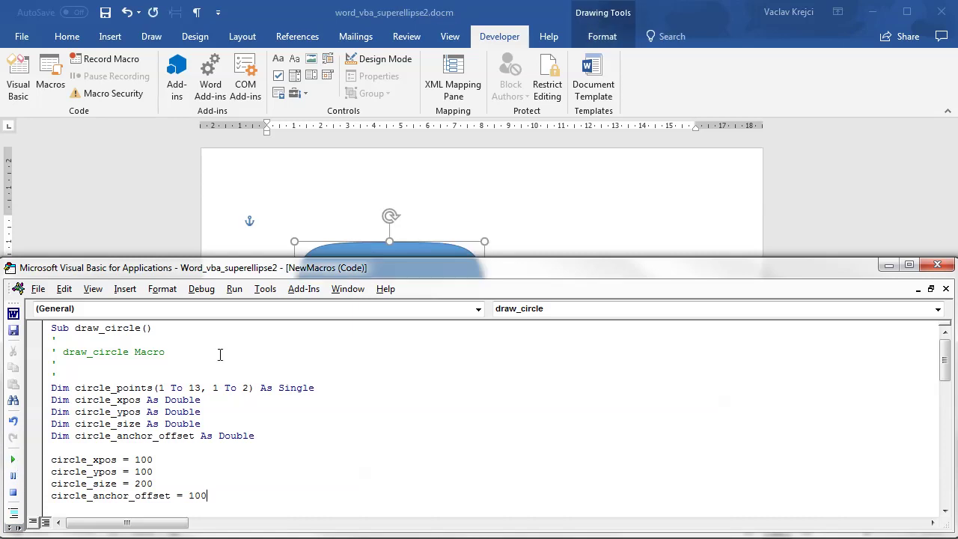
key("alt+F11")
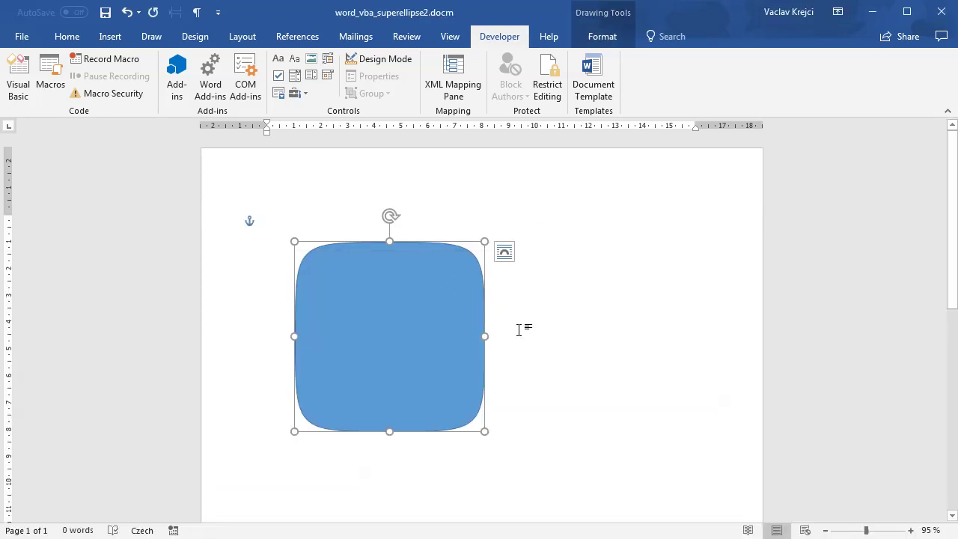
Paste the copied Instagram logo picture into the document.
key("ctrl+v")
left_click(354, 232)
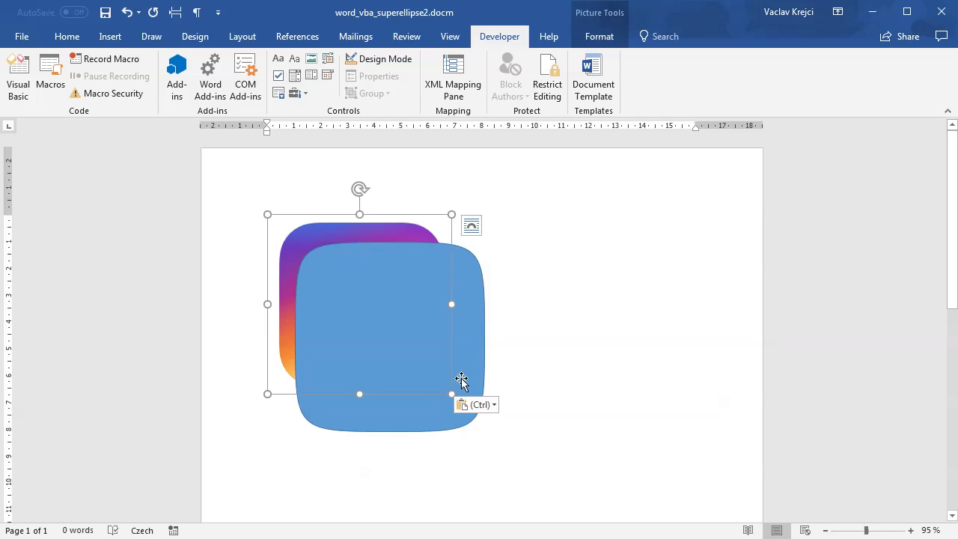
left_click(474, 404)
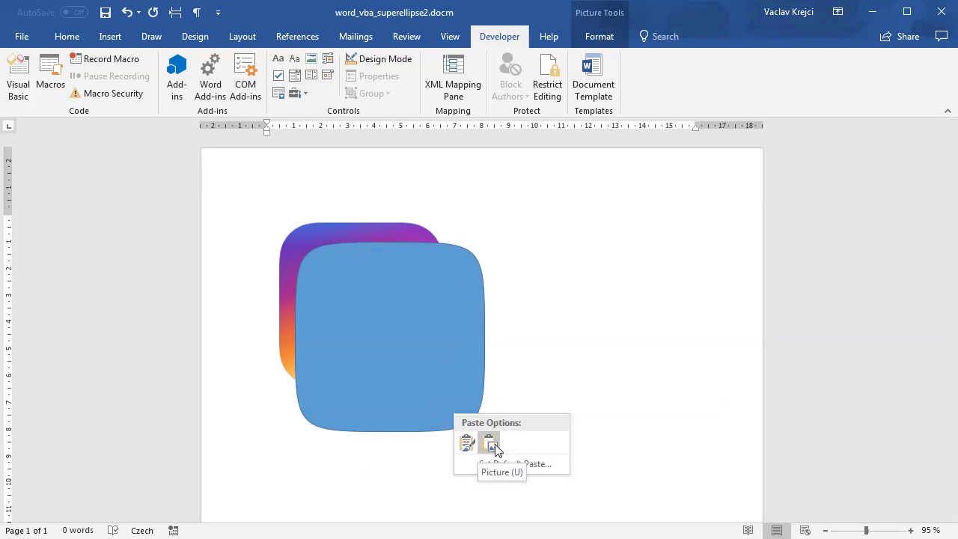
left_click(316, 231)
left_click(303, 229)
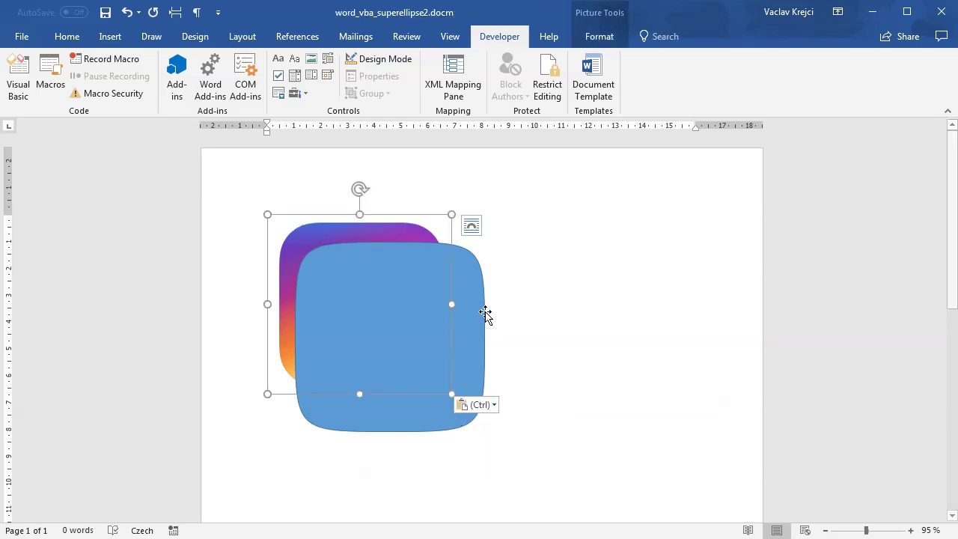
Set the Instagram logo's text wrapping to Behind Text and place it beside the blue superellipse, on its right.
left_click(472, 232)
left_click(549, 365)
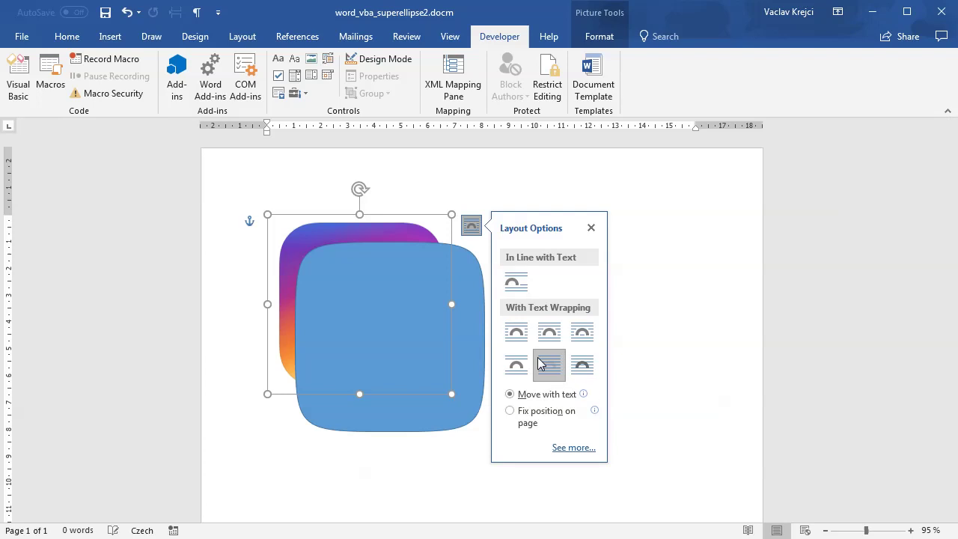
mouse_move(336, 232)
left_mouse_down()
mouse_move(642, 253)
mouse_move(614, 259)
left_mouse_up()
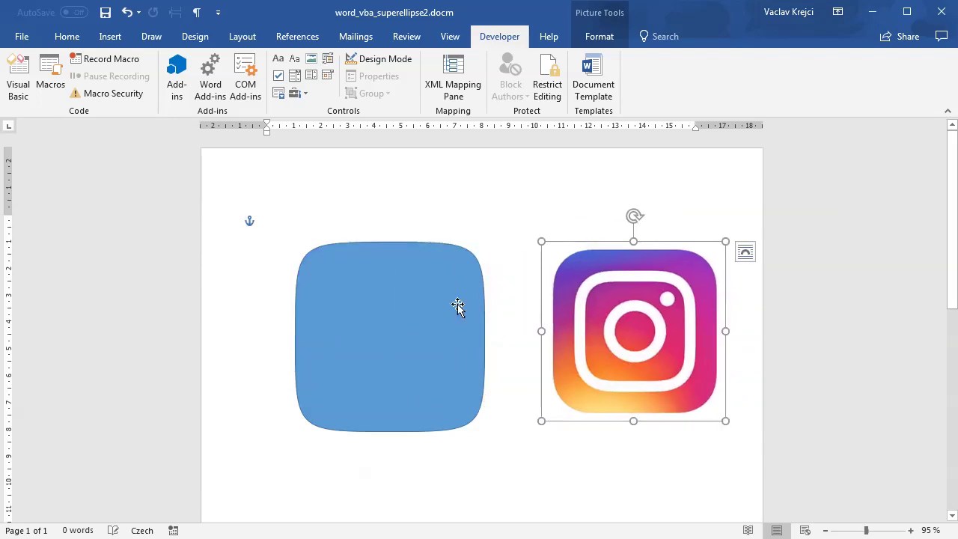
Remove the outline from the blue superellipse.
left_click(380, 318)
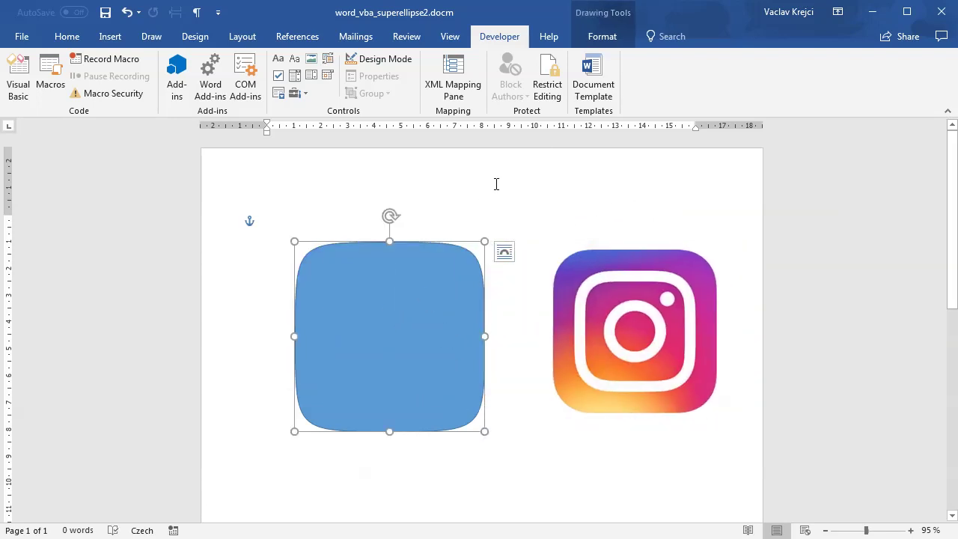
left_click(603, 37)
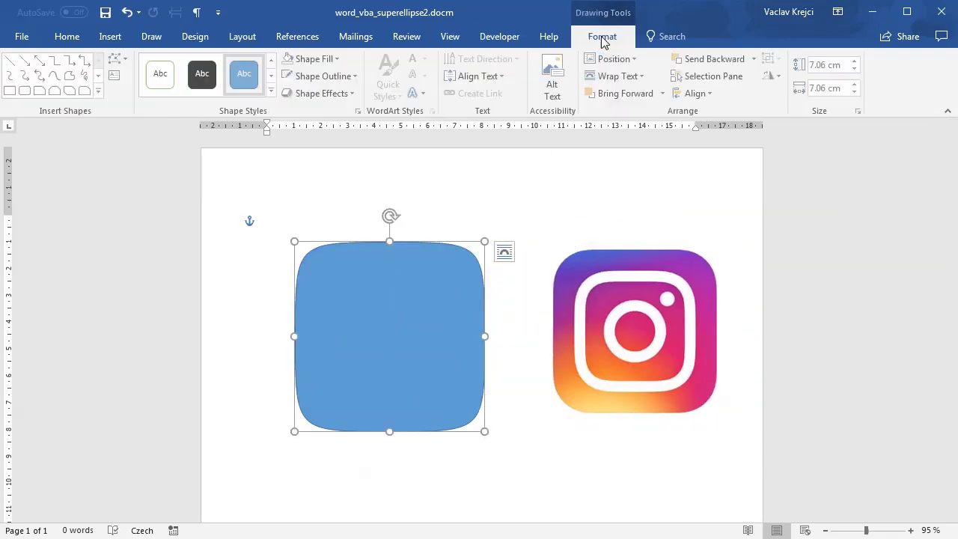
left_click(319, 78)
left_click(329, 240)
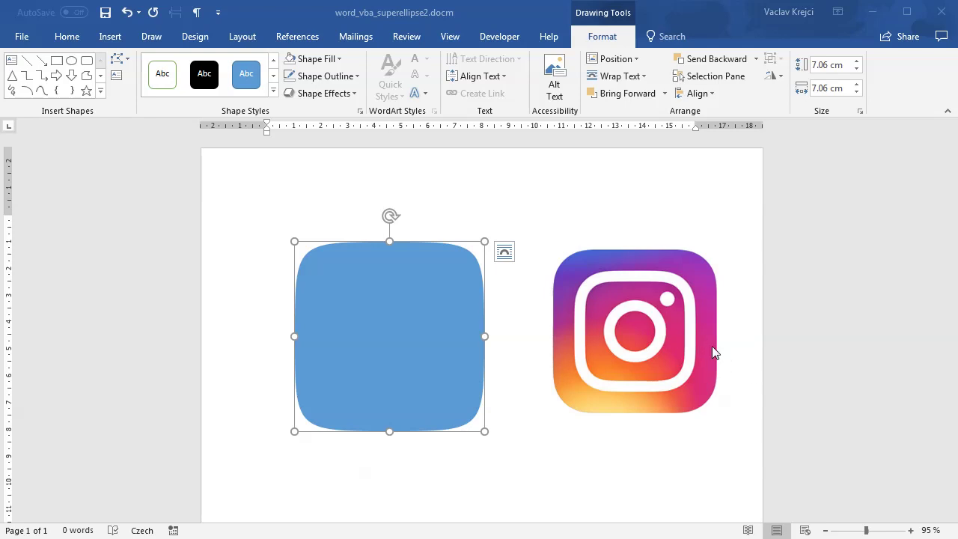
Fill the superellipse with a solid magenta picked from the standard color hexagon.
left_click(326, 61)
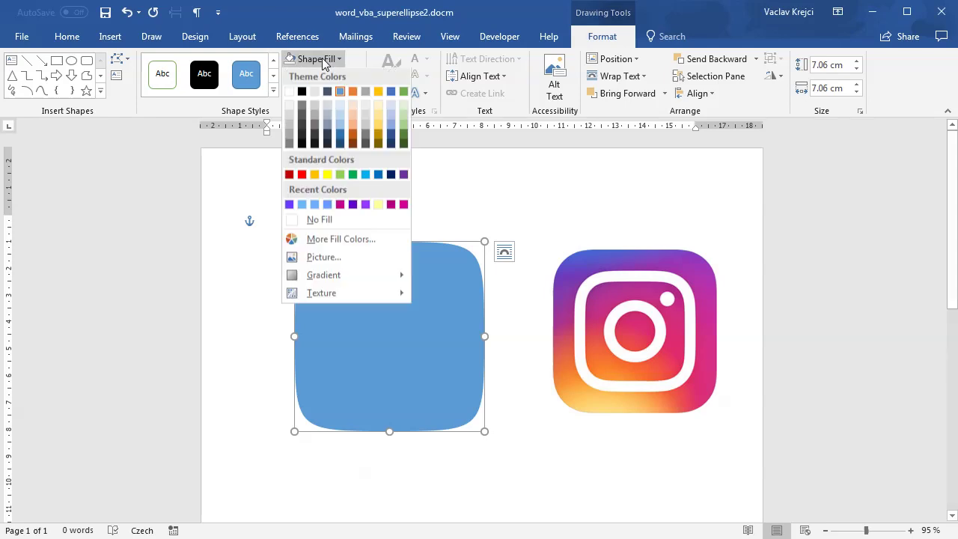
left_click(348, 241)
left_click(455, 170)
left_click_drag(490, 145, 581, 152)
left_click(639, 279)
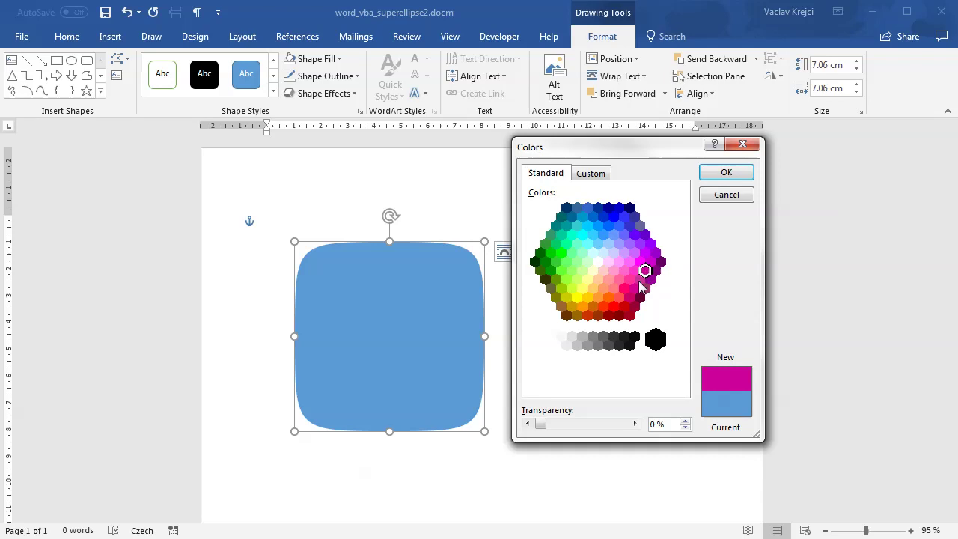
left_click(634, 288)
left_click(725, 174)
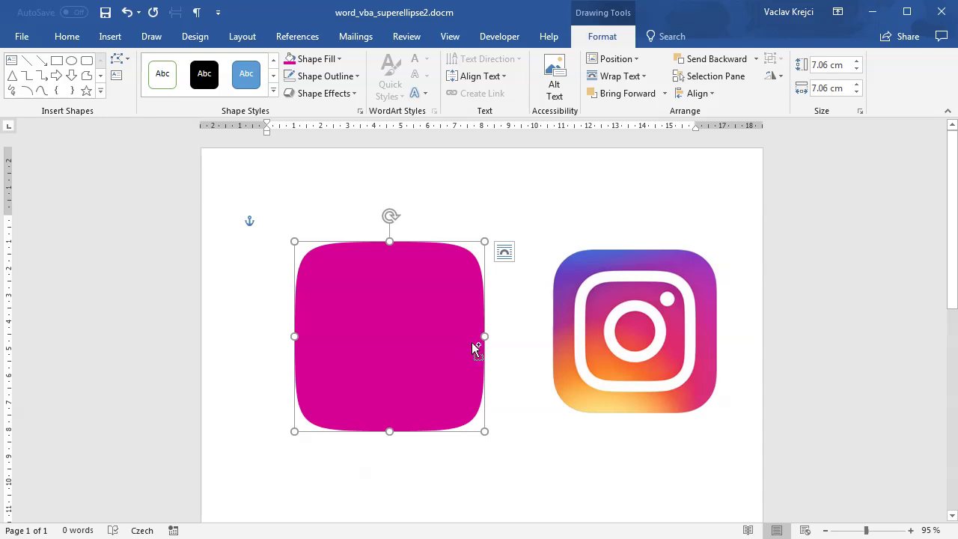
key("ctrl+v")
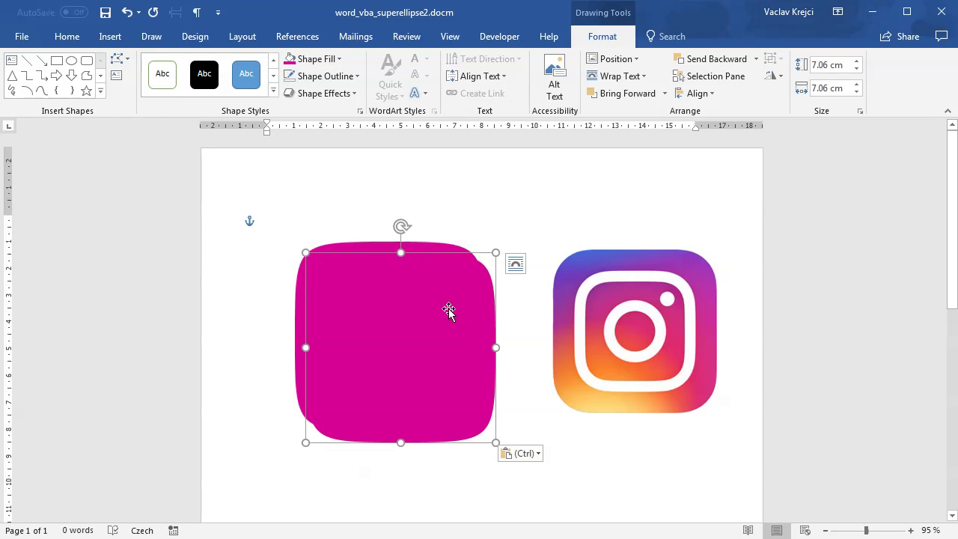
key("ctrl+z")
left_click(434, 300)
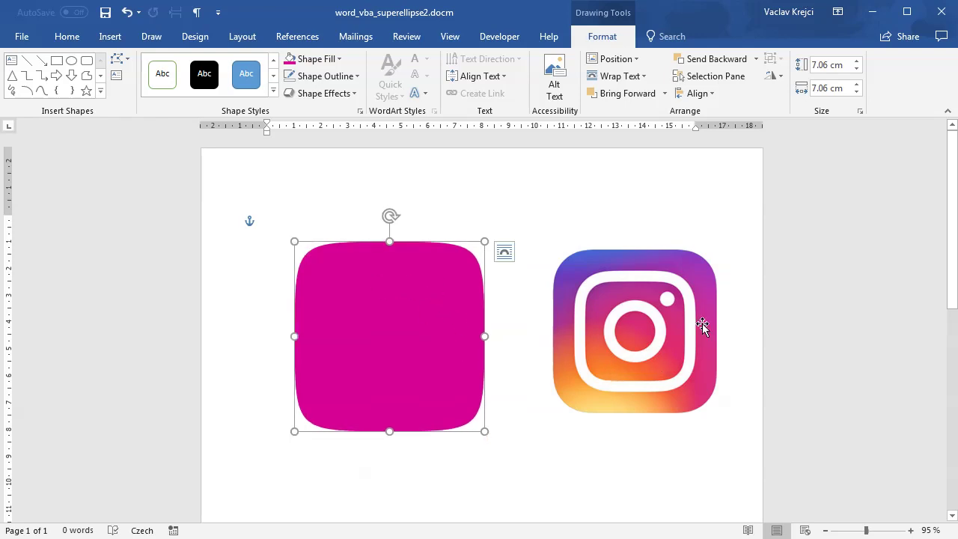
Open the superellipse's shape formatting options and change its fill to a gradient fill.
right_click(451, 283)
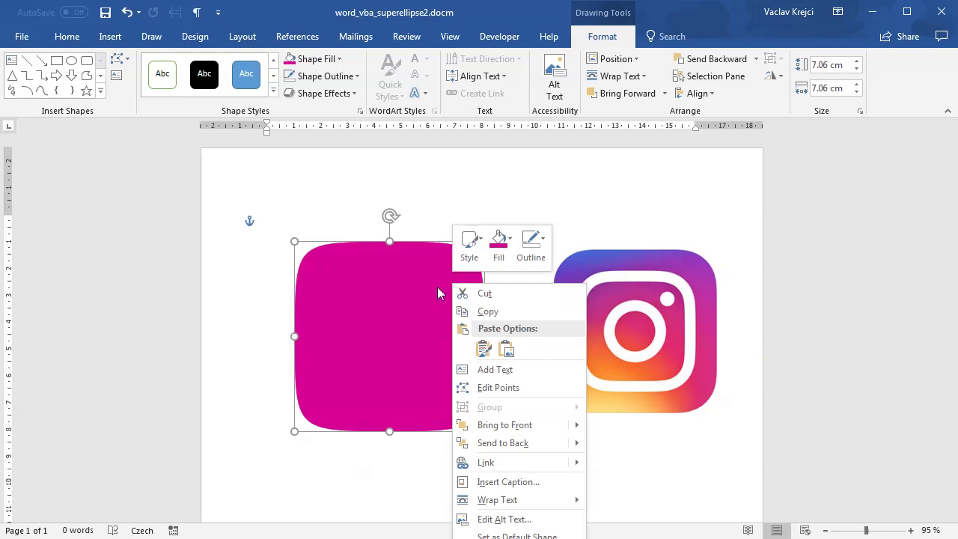
right_click(431, 246)
left_click(487, 535)
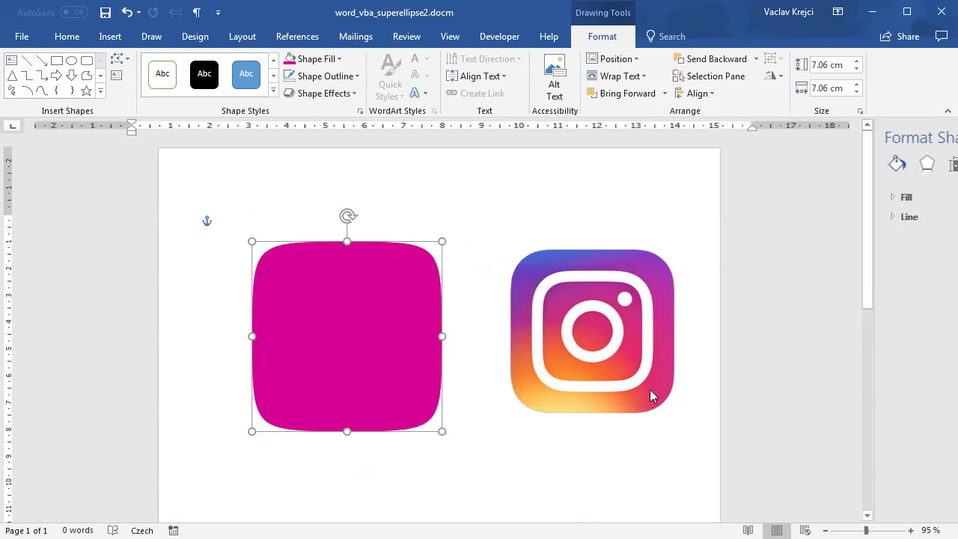
left_click(641, 198)
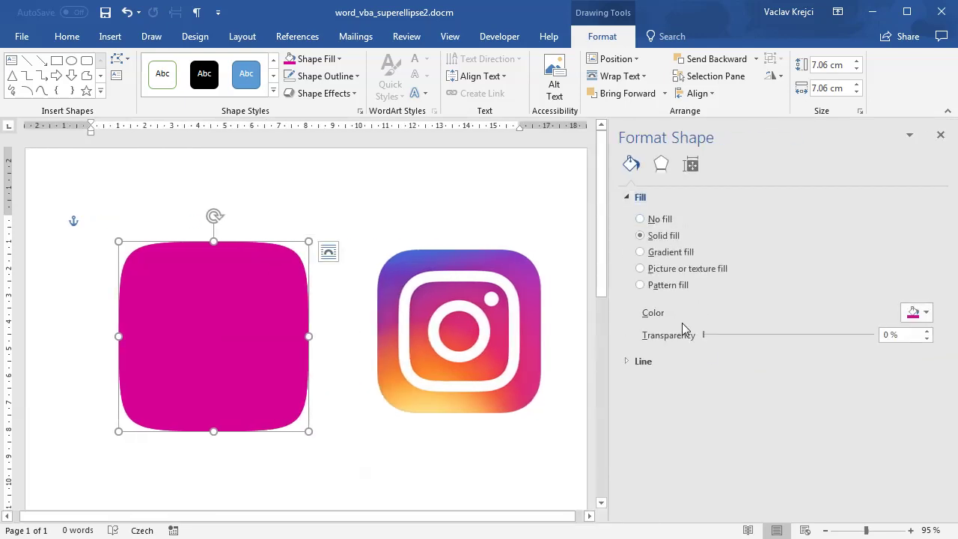
left_click(665, 255)
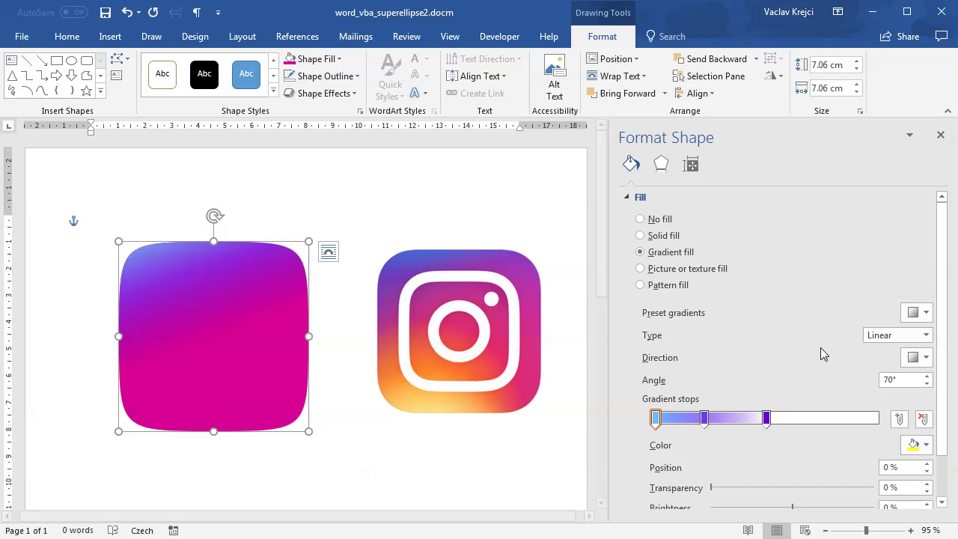
Set the gradient type to Radial with its direction starting from the shape's bottom-left corner.
left_click(914, 313)
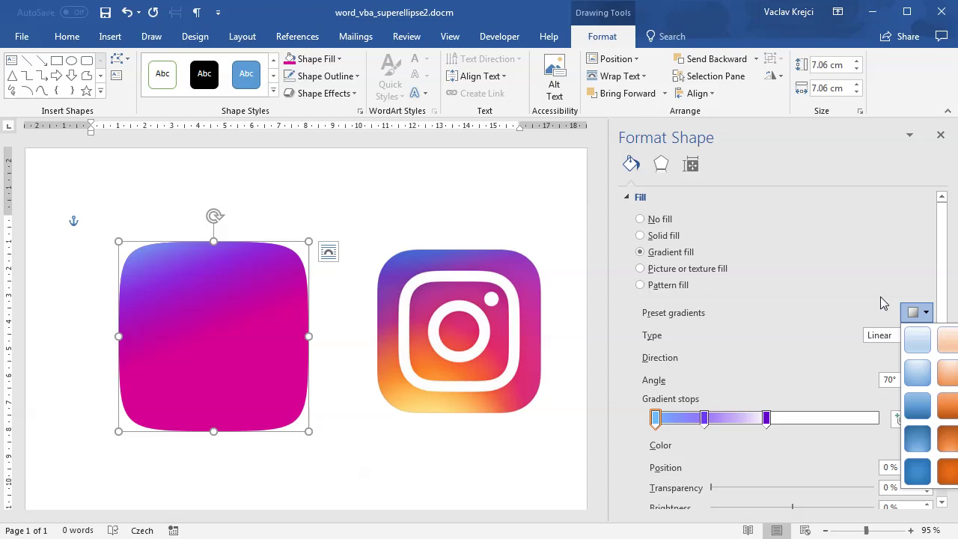
left_click(881, 334)
left_click(881, 334)
left_click(885, 362)
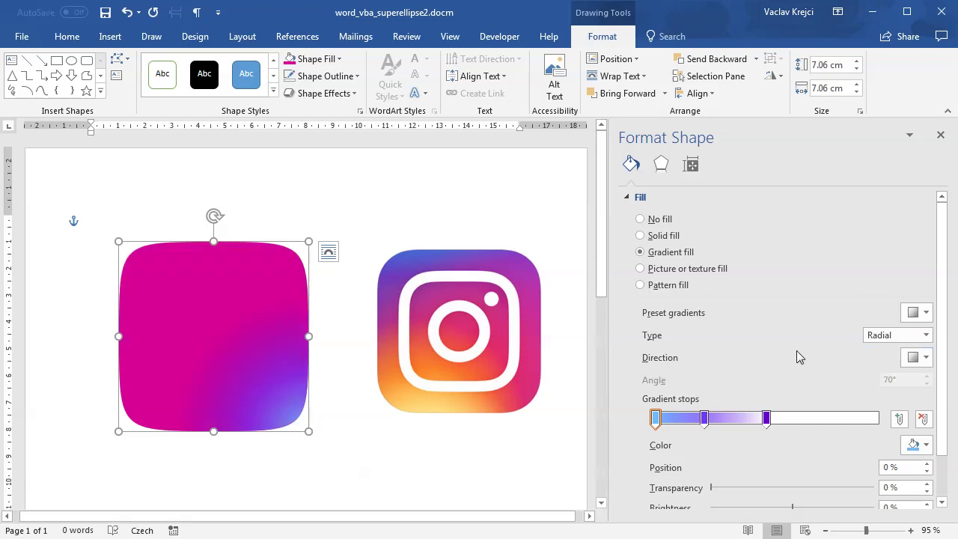
left_click(919, 358)
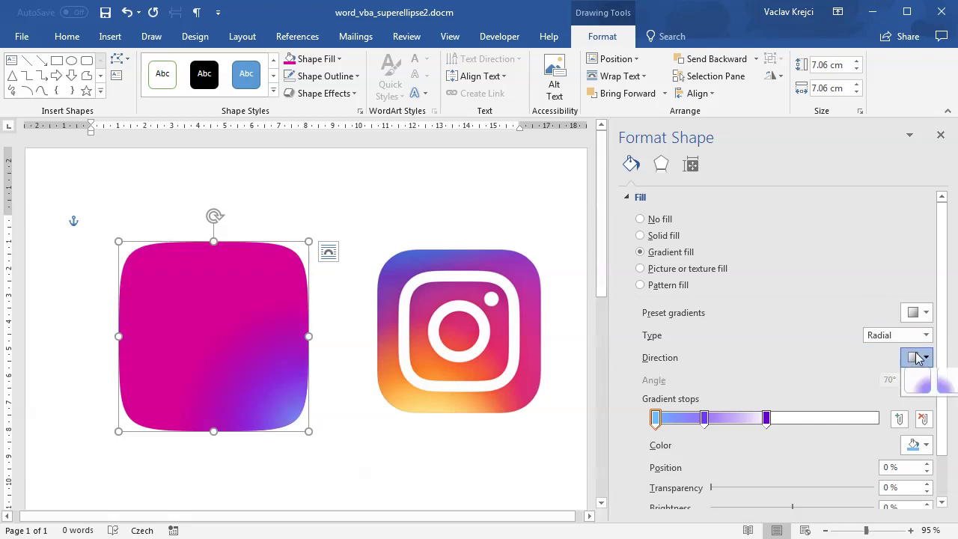
left_click(941, 389)
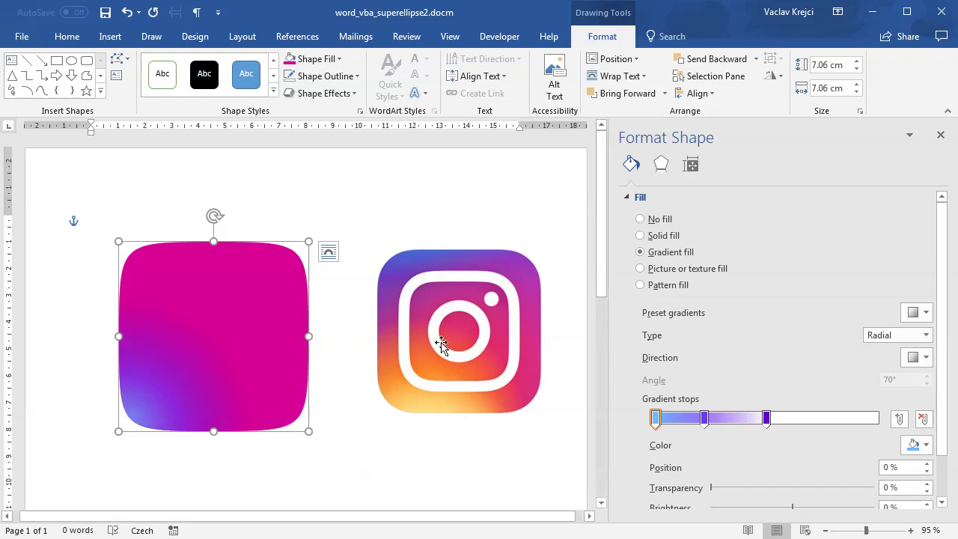
Set the color of the first gradient stop, at 0 %, to the standard yellow.
scroll(935, 401, "down", 2)
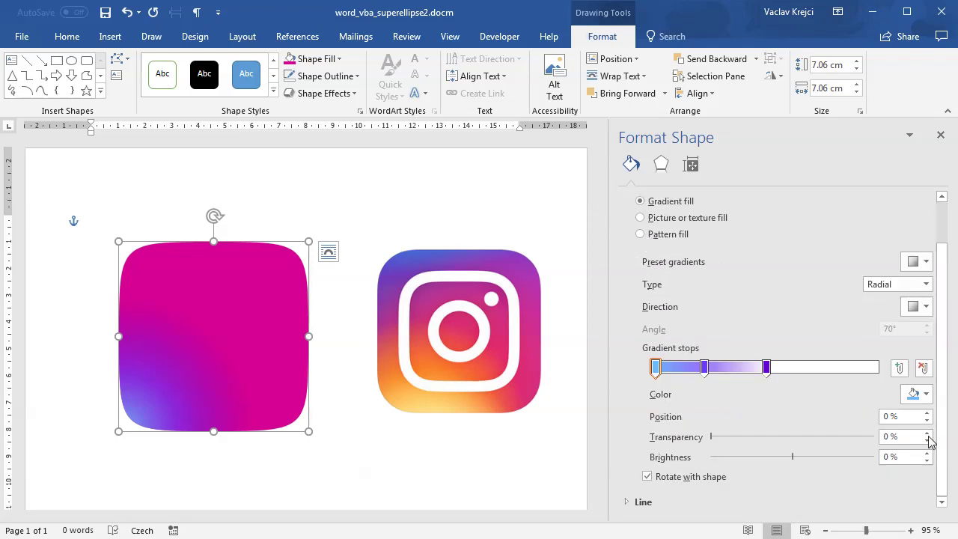
left_click(925, 394)
left_click(945, 512)
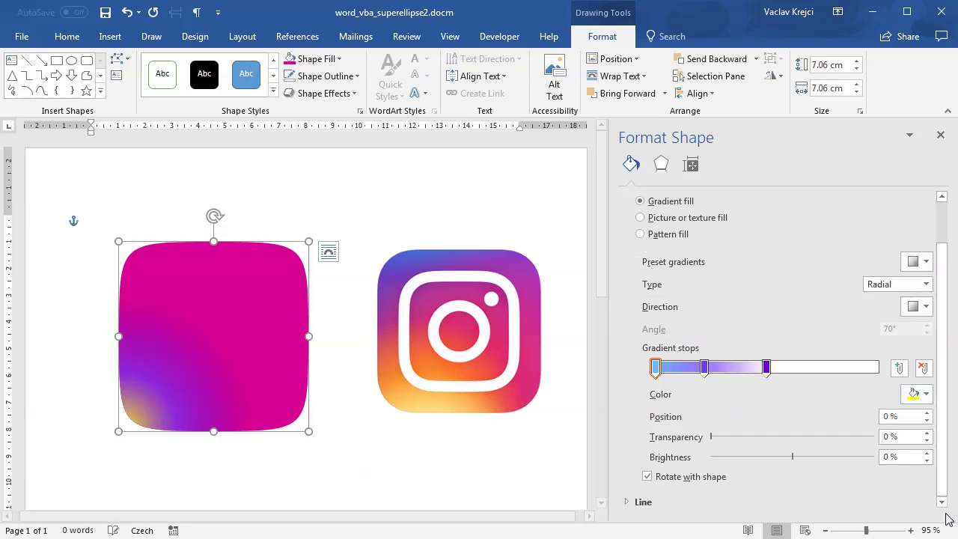
Set the colors of the second and third gradient stops, at 22 % and 50 %, to the standard orange.
left_click(704, 367)
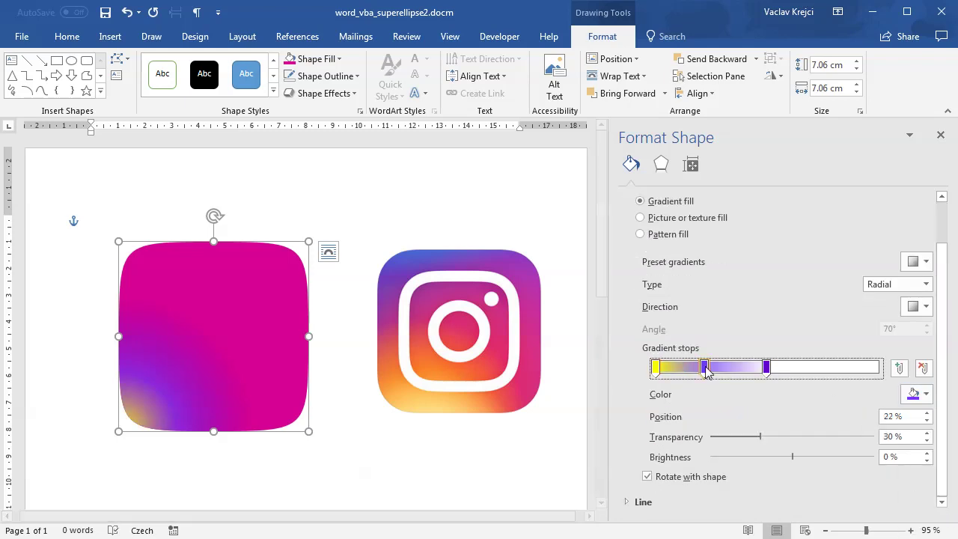
left_click(916, 395)
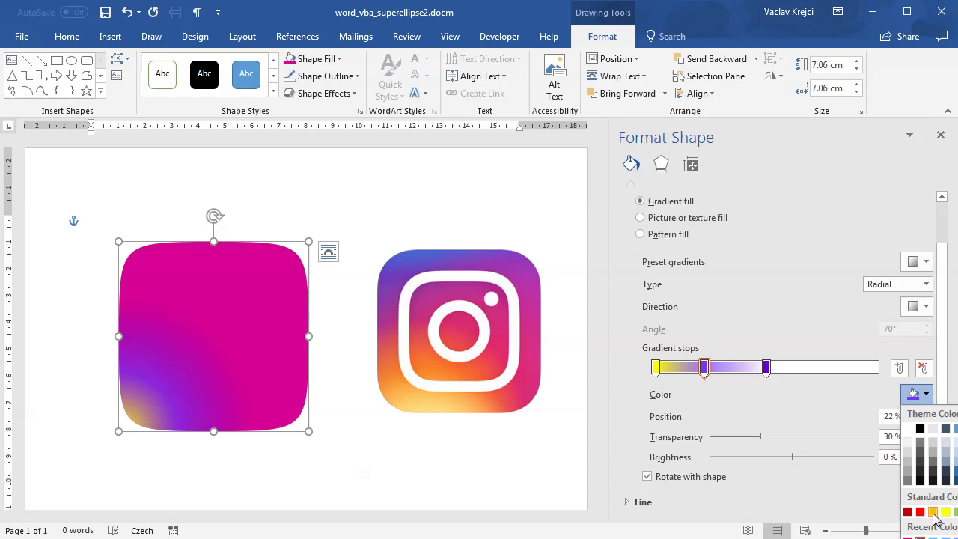
left_click(932, 512)
left_click(766, 366)
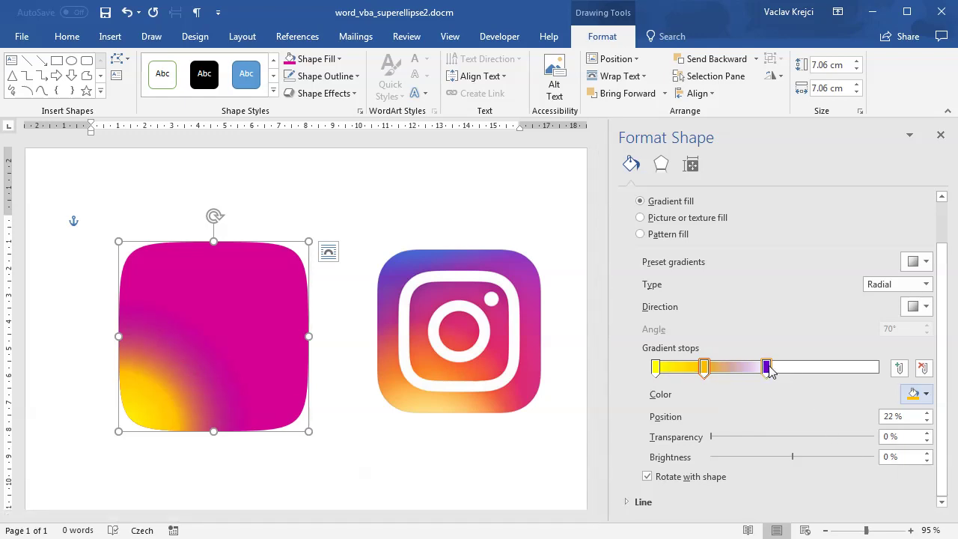
left_click(917, 394)
left_click(932, 512)
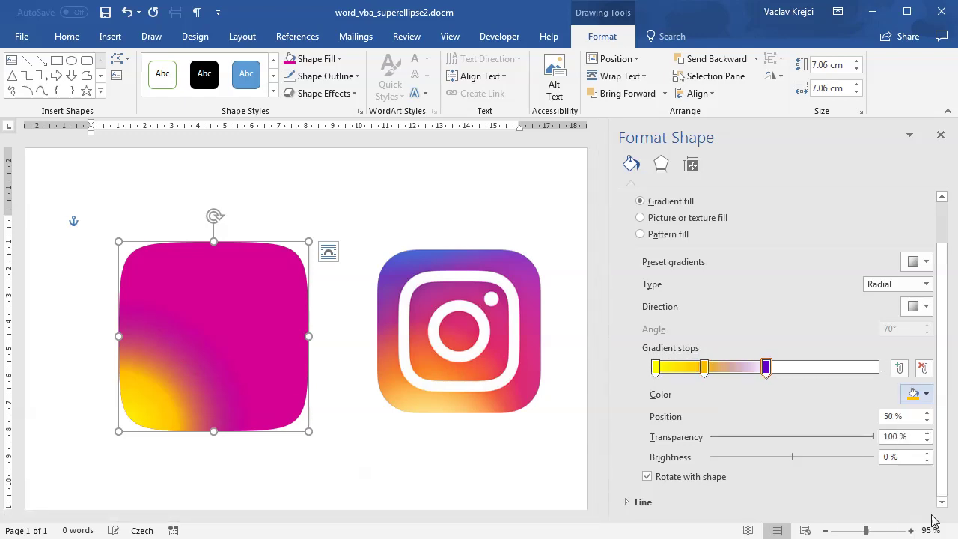
Set the third gradient stop's transparency to 100 %, and shift the second stop to 23 % with 28 % transparency.
left_click_drag(711, 437, 883, 438)
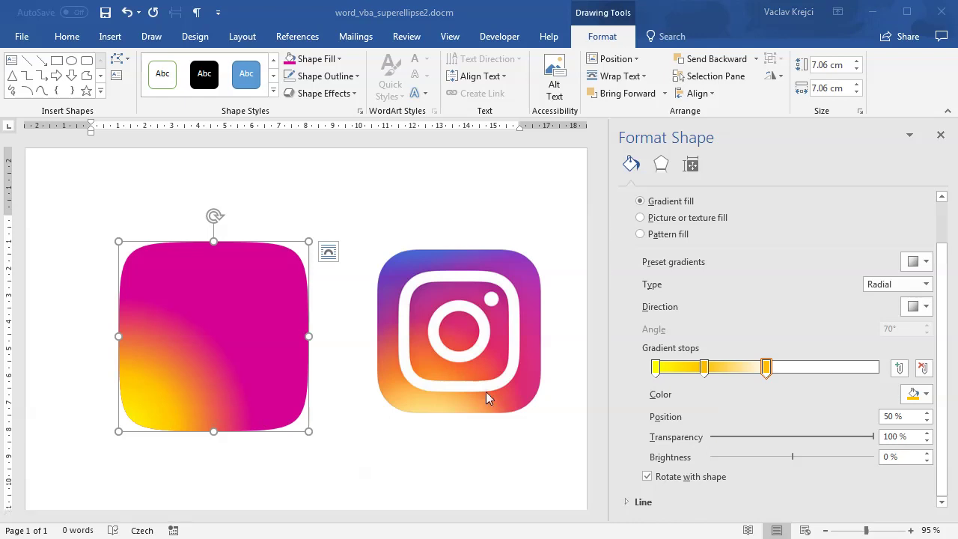
left_click(706, 368)
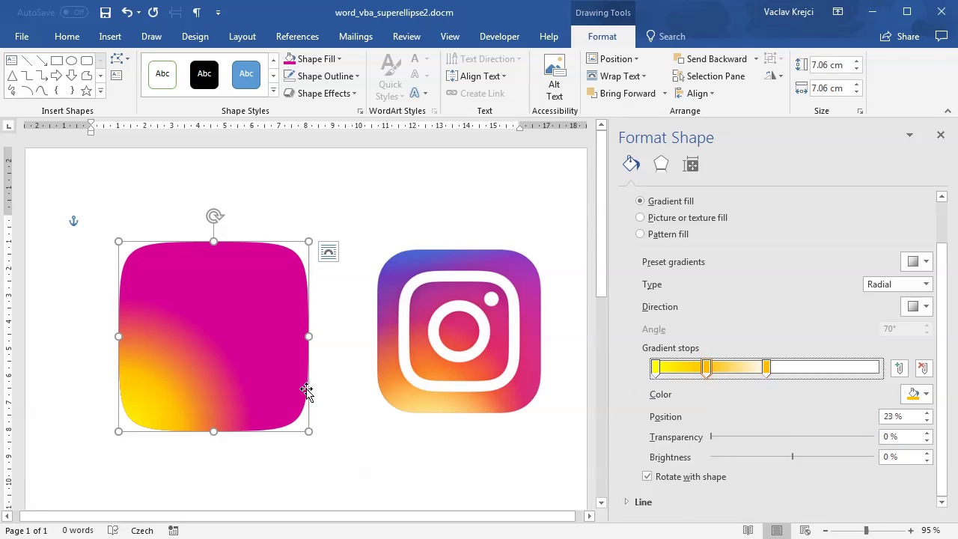
left_click_drag(711, 437, 760, 441)
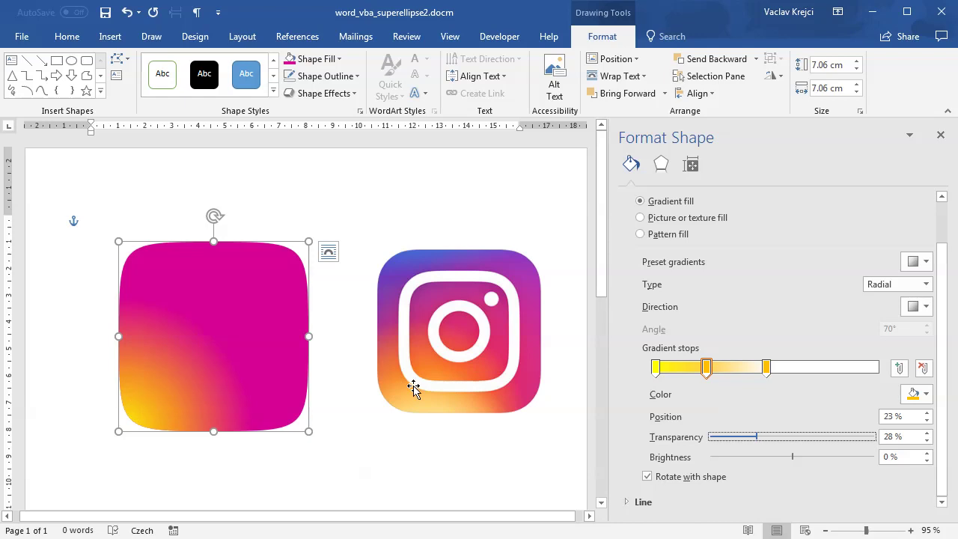
Change the first gradient stop's color to pale yellow and move that stop to 7 %.
left_click(656, 367)
left_click(914, 394)
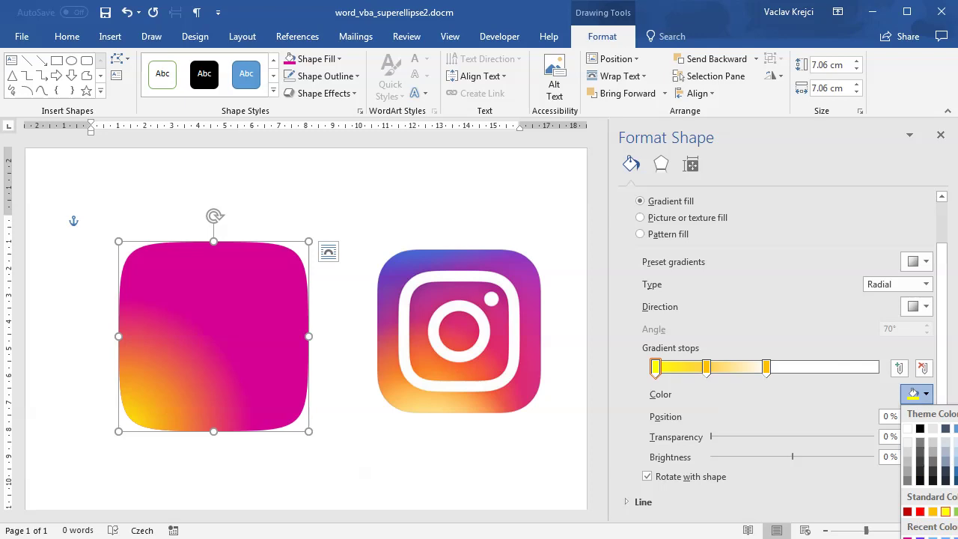
left_click(928, 532)
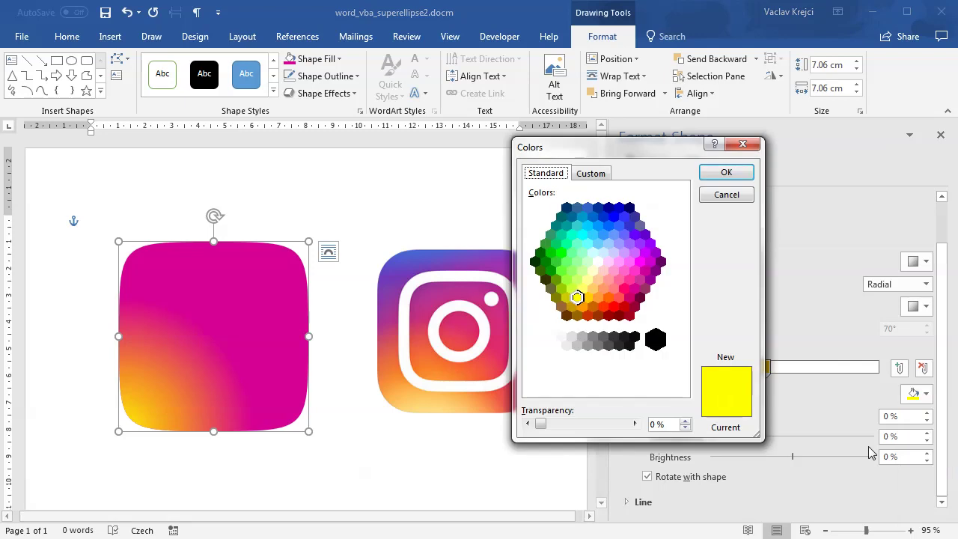
left_click(588, 280)
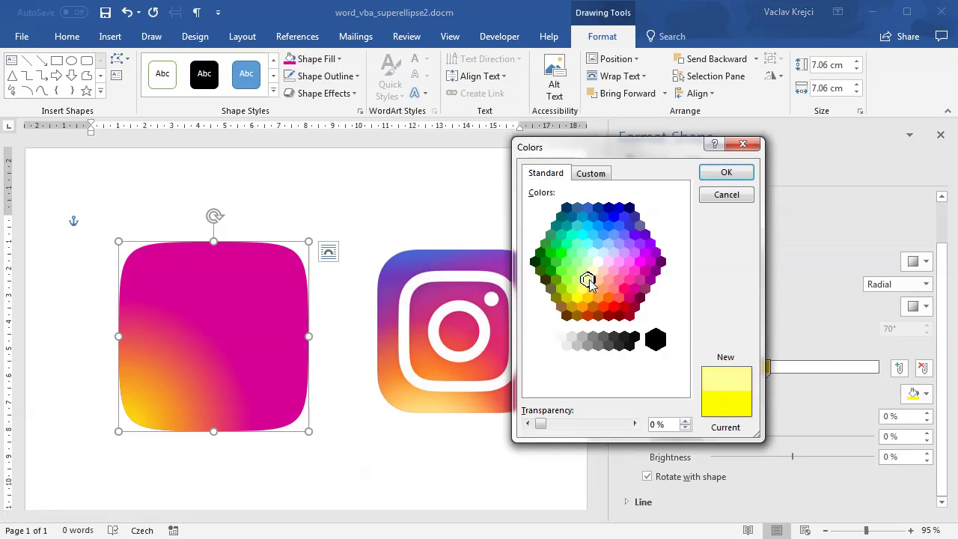
left_click(726, 173)
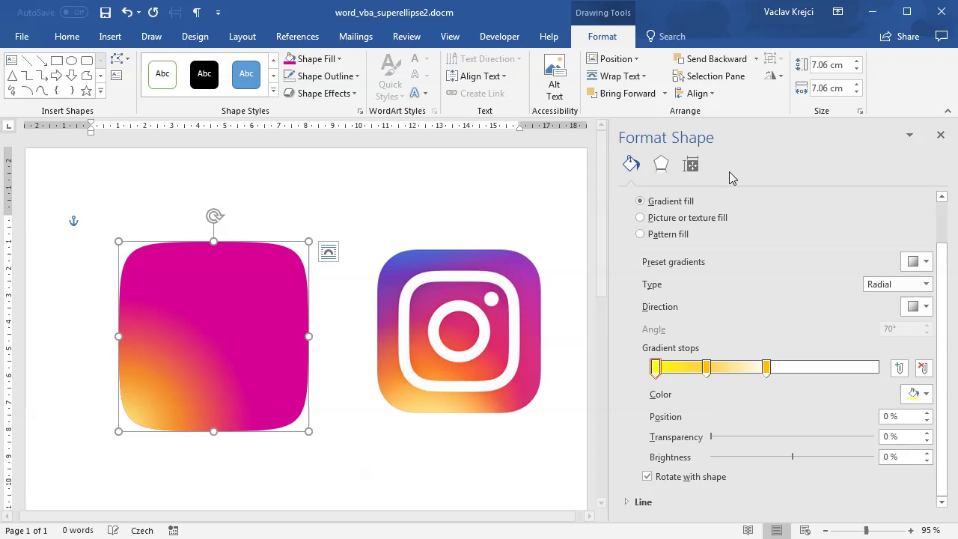
left_click_drag(656, 370, 674, 372)
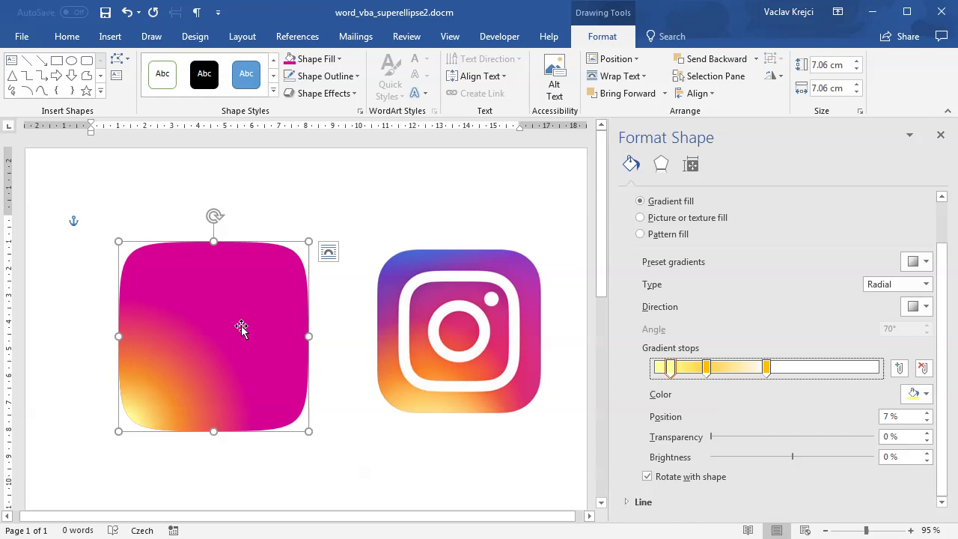
Duplicate the gradient-filled superellipse and align the copy exactly over the original.
left_click(267, 320)
key("ctrl+c")
key("ctrl+v")
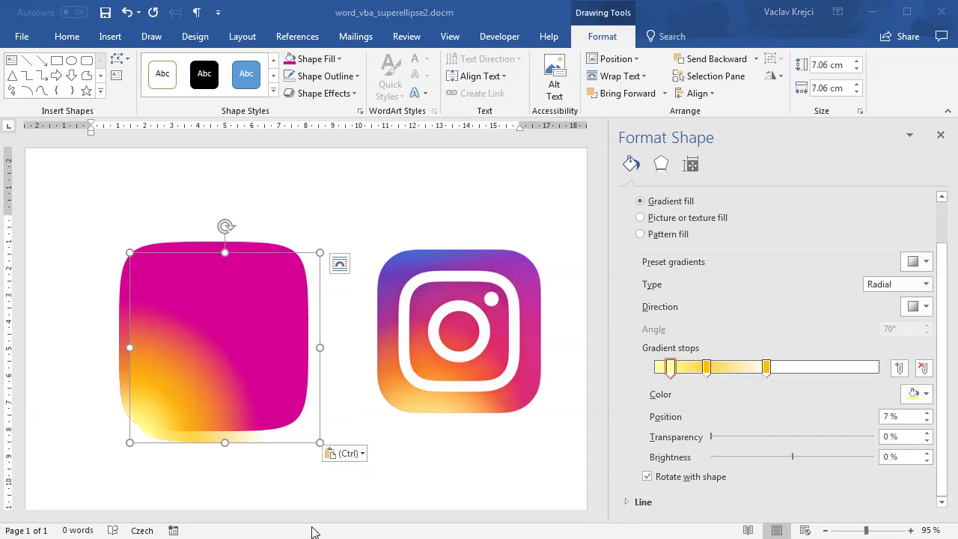
left_click_drag(216, 359, 208, 348)
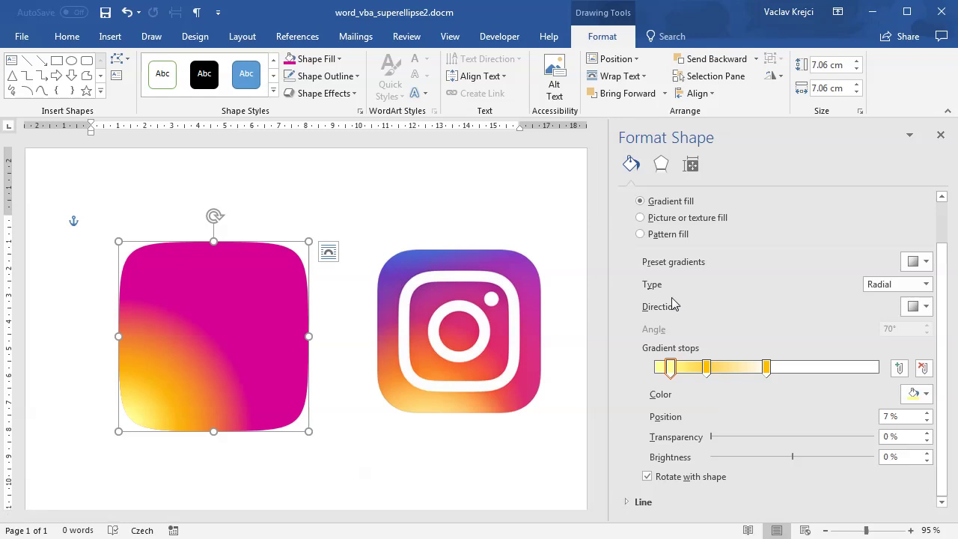
Change the copy's gradient type to Linear with an angle of 70°.
left_click(898, 284)
left_click(894, 295)
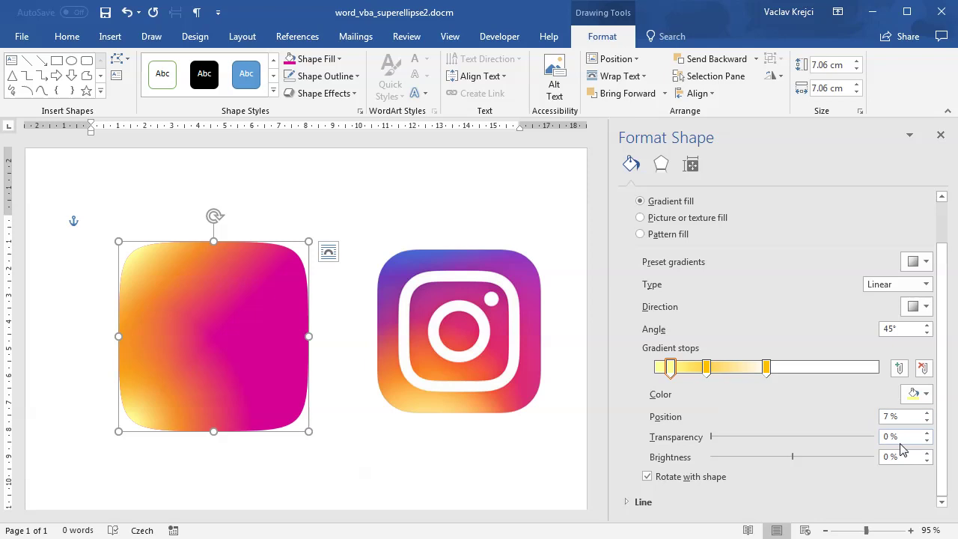
left_click(895, 331)
key("Up")
key("Up")
key("Up")
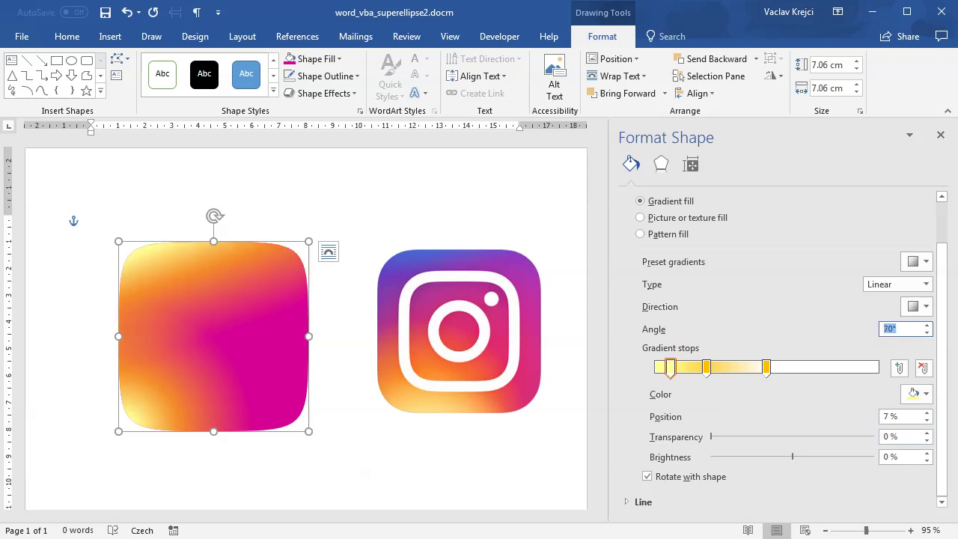
Set the copy's first gradient stop to standard light blue and the second stop, at 23 %, to standard purple.
left_click(672, 367)
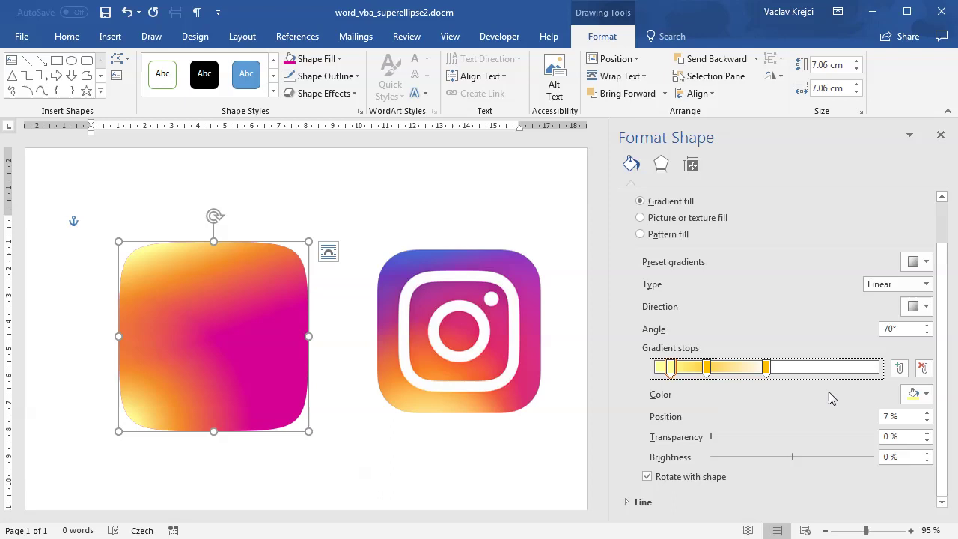
left_click(914, 399)
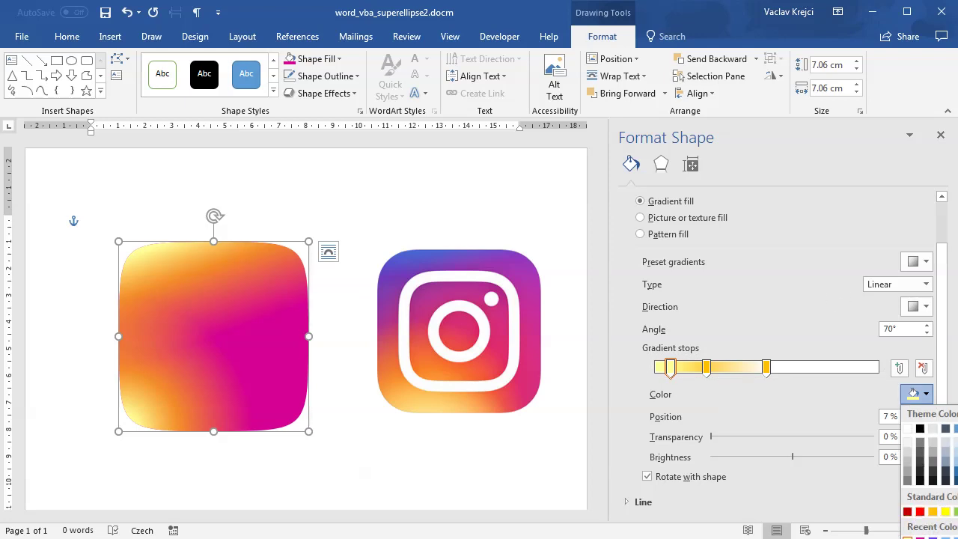
left_click(955, 493)
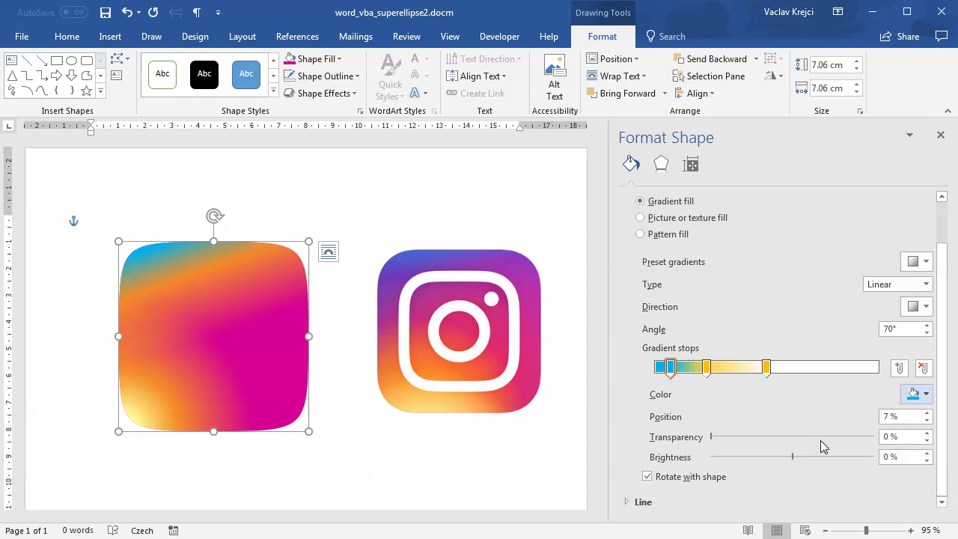
left_click(706, 367)
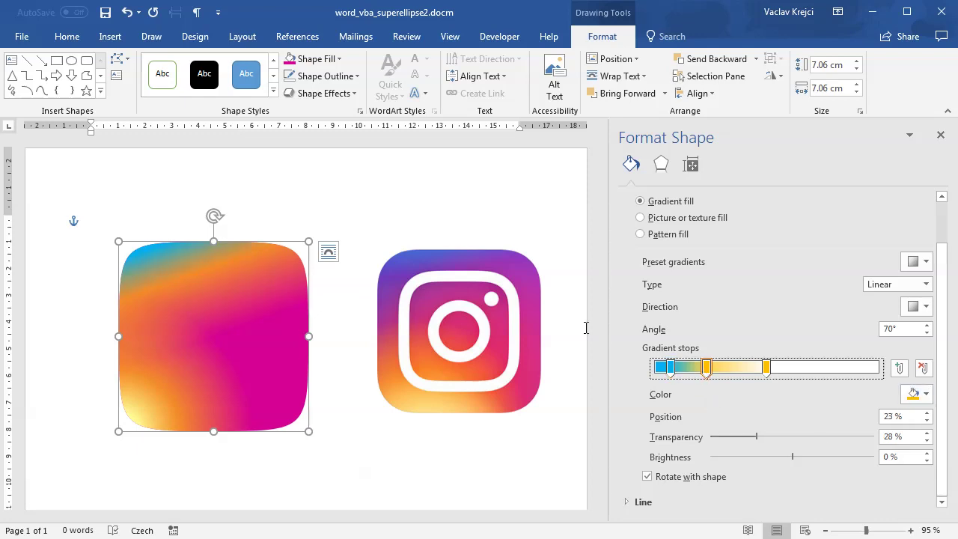
left_click(915, 394)
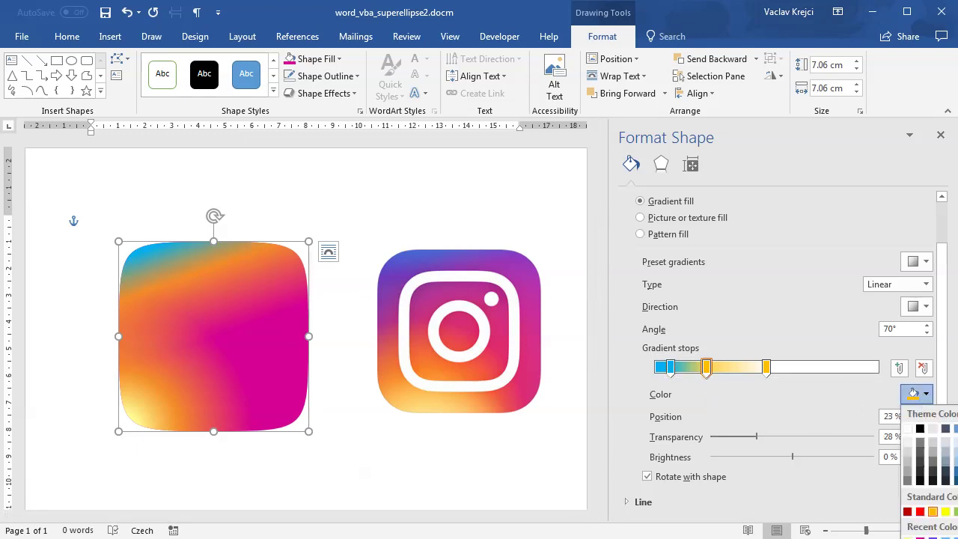
left_click(909, 537)
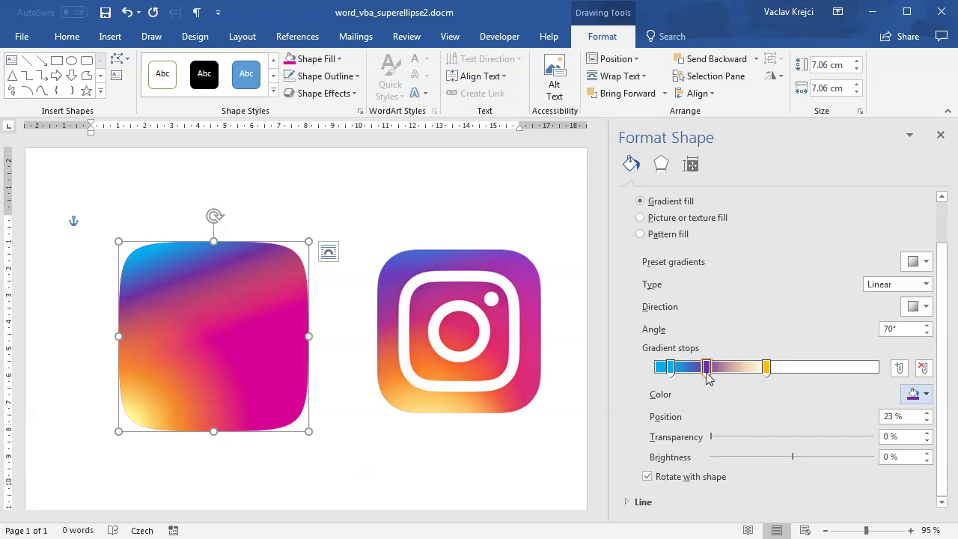
Set the third gradient stop, at 50 %, to standard purple with 100 % transparency.
left_click(766, 367)
left_click(913, 393)
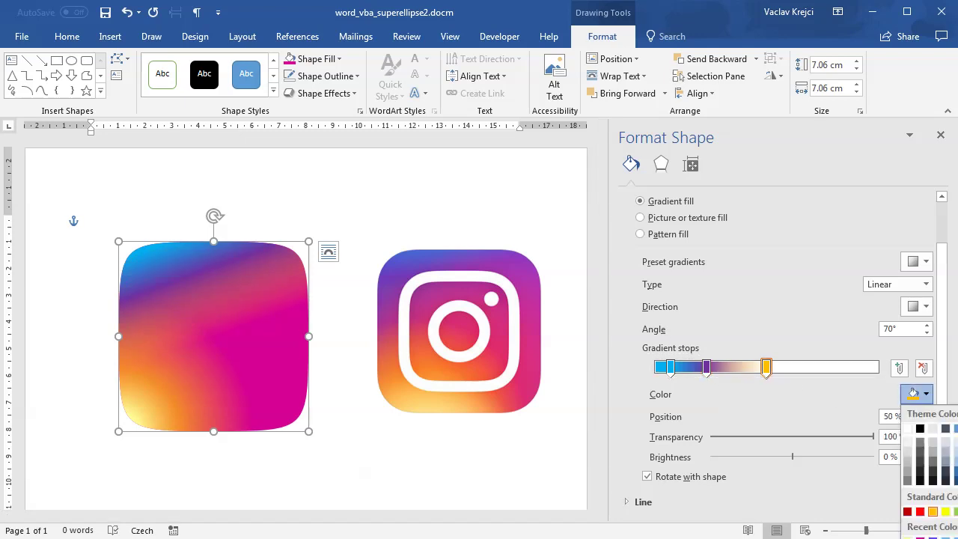
left_click(909, 537)
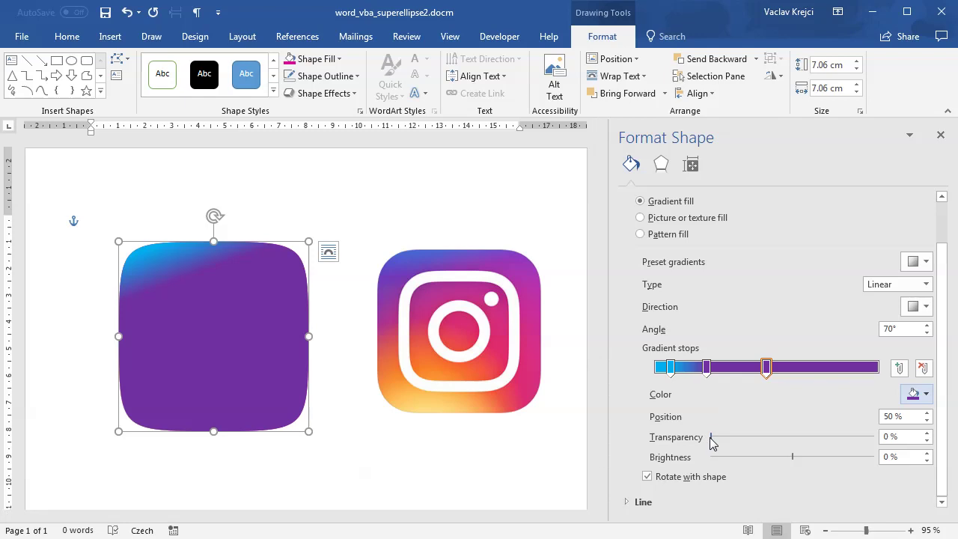
left_click_drag(711, 437, 890, 440)
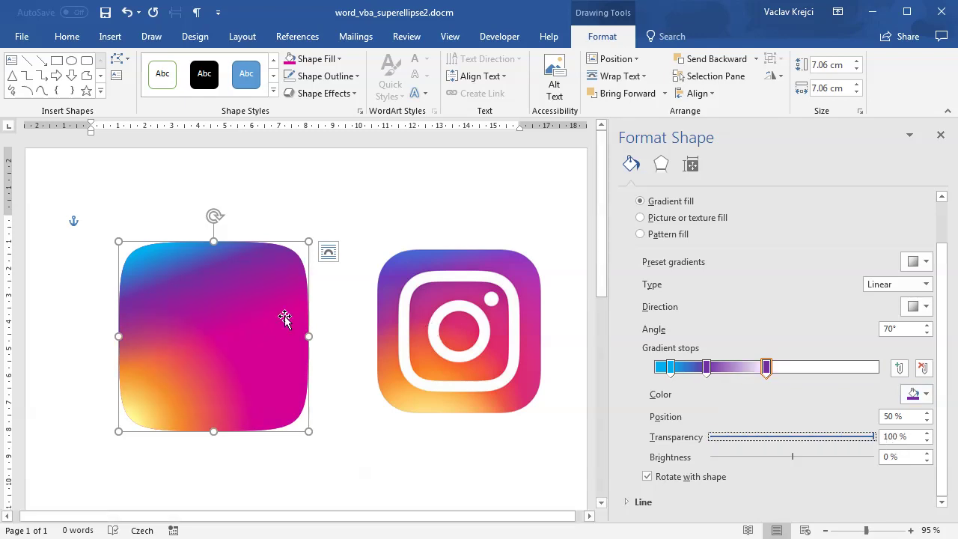
Set the second gradient stop's transparency to 41 % and move the first stop to 4 %.
left_click(707, 367)
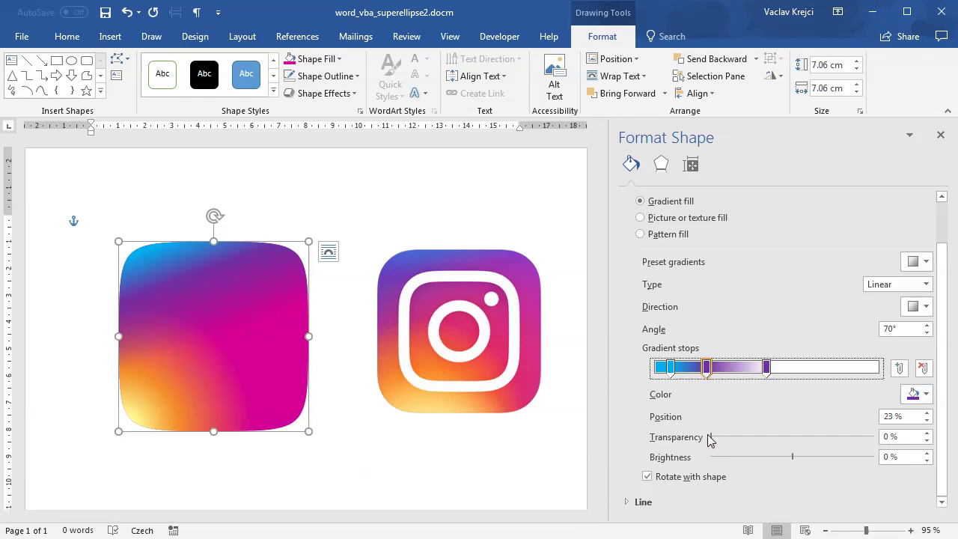
left_click_drag(711, 438, 778, 442)
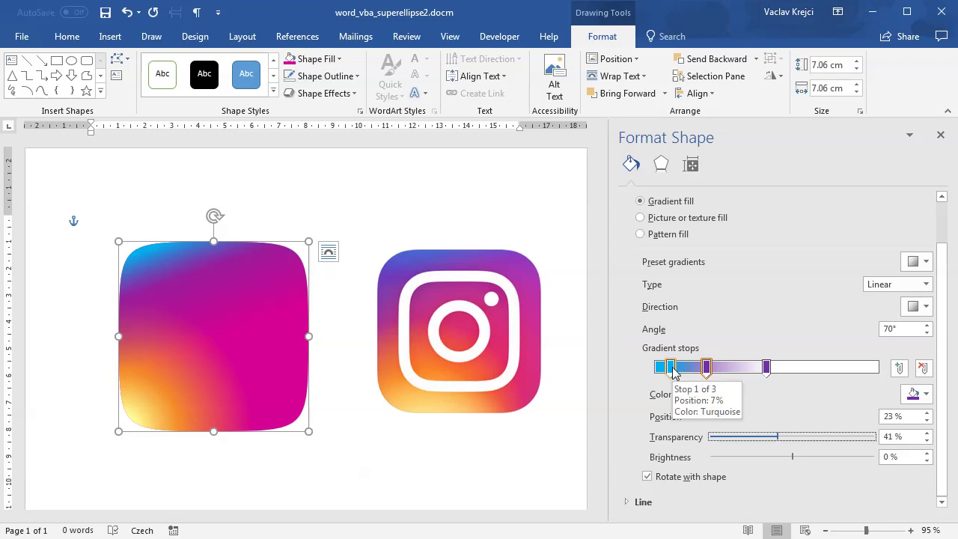
left_click_drag(673, 374, 668, 374)
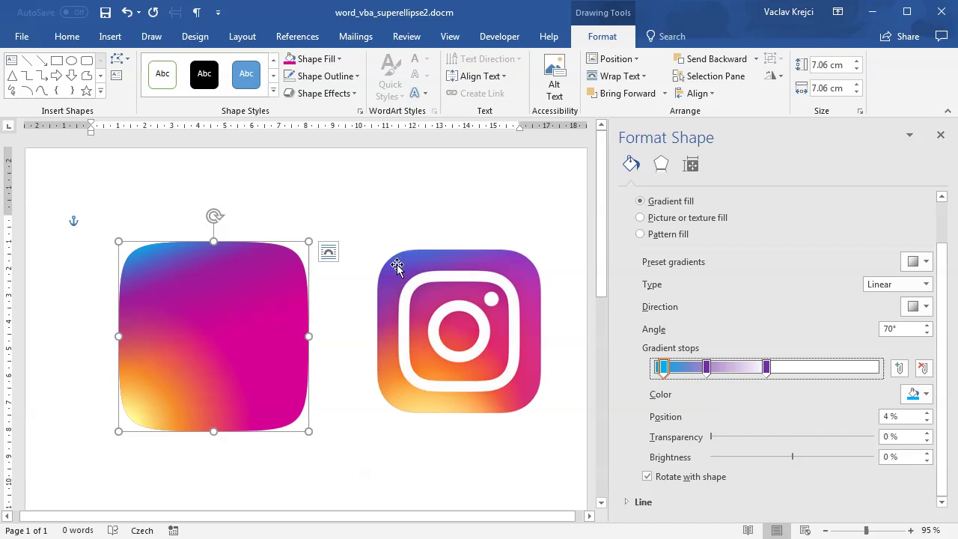
Change the first gradient stop's color to a medium blue from the standard color palette.
left_click(921, 400)
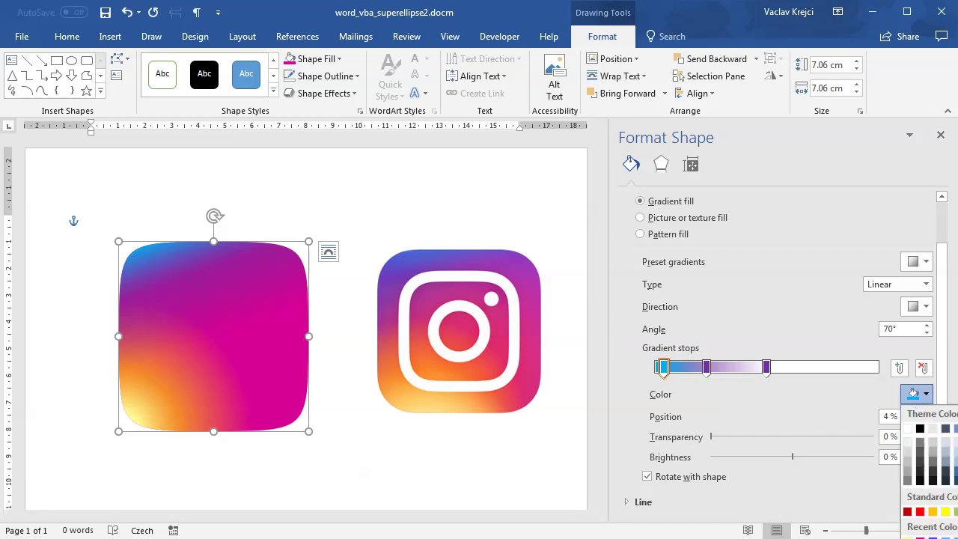
key("m")
left_click(546, 174)
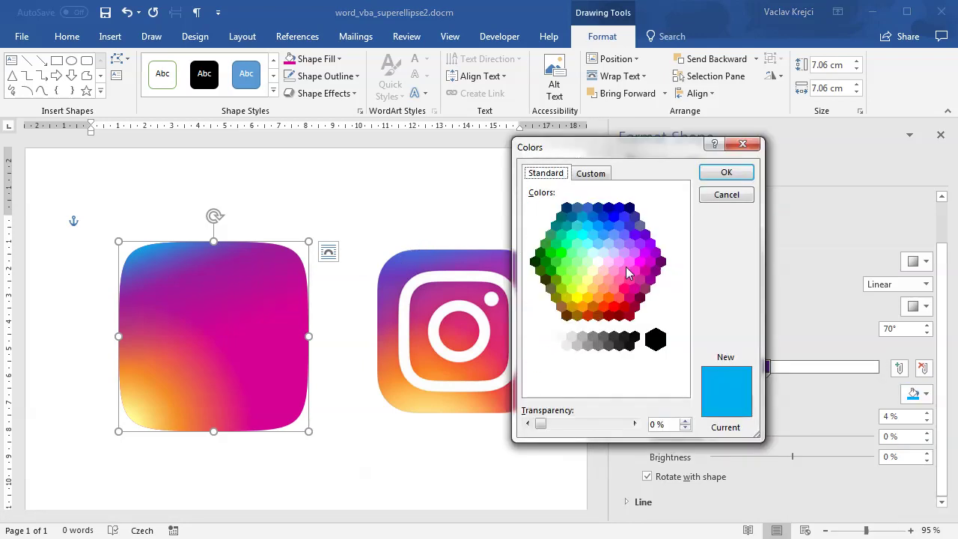
left_click(616, 228)
left_click(608, 226)
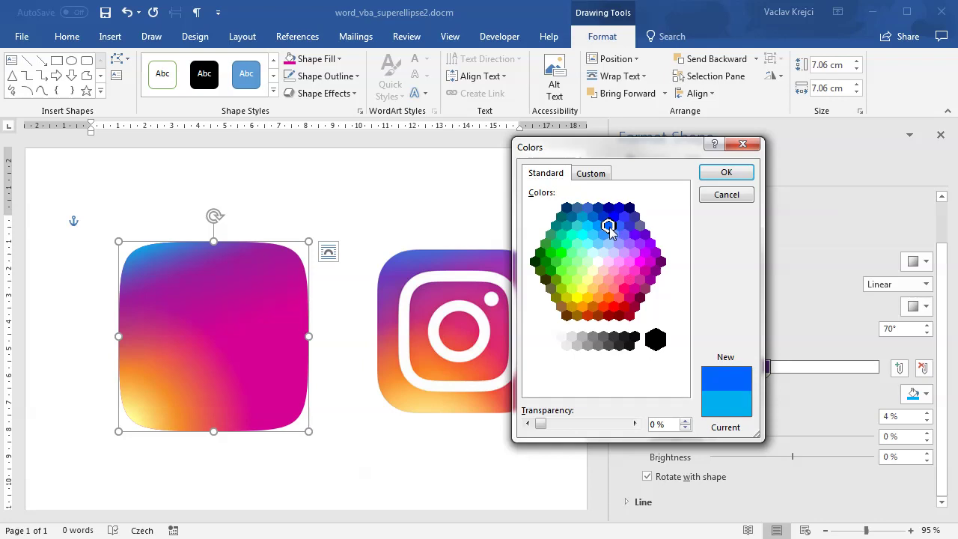
left_click(618, 233)
left_click(610, 226)
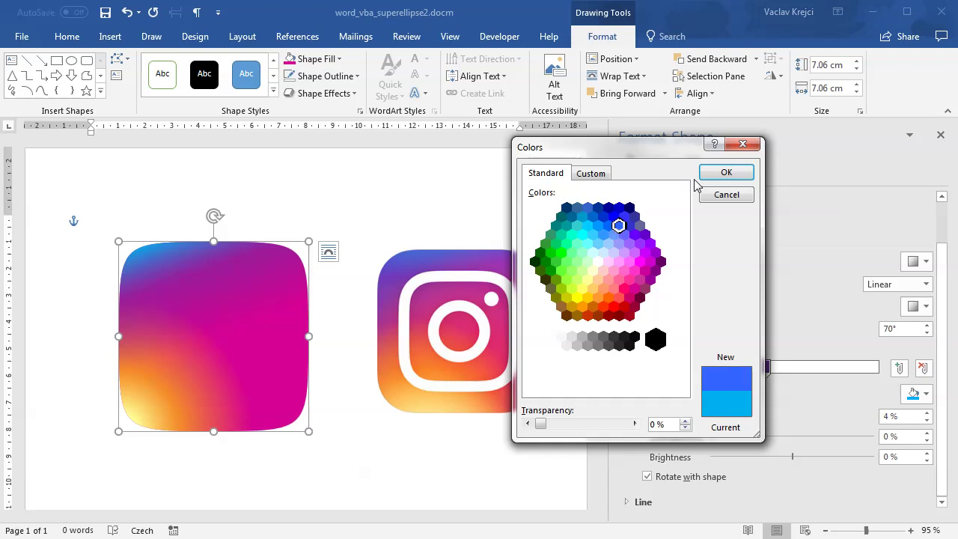
left_click(721, 173)
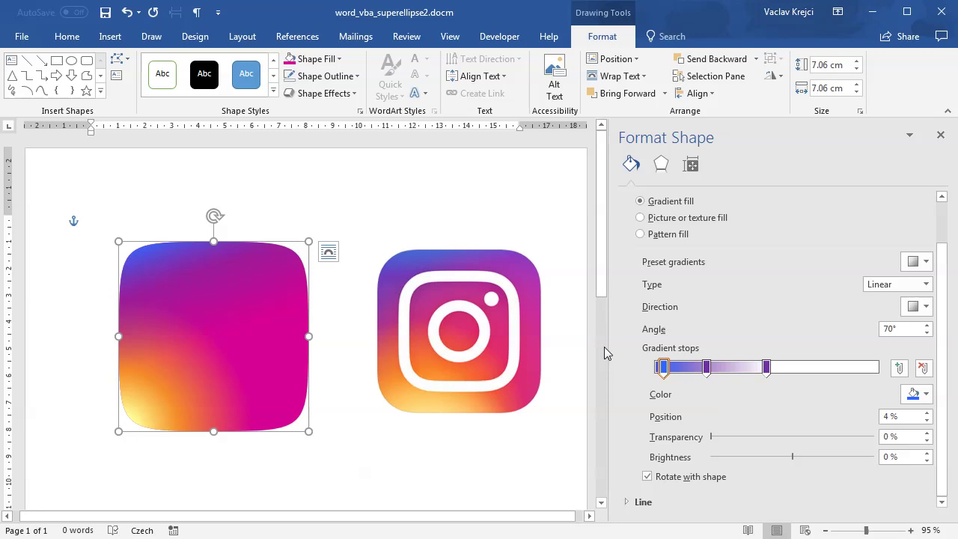
Change the second gradient stop's color to a custom bluish purple with RGB values 77, 40, 168.
left_click(705, 370)
left_click(912, 394)
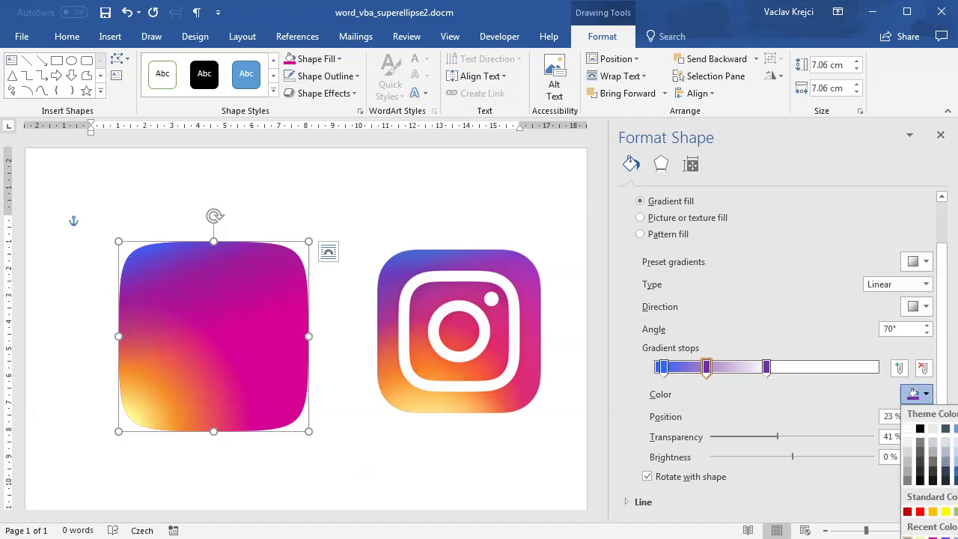
left_click(928, 536)
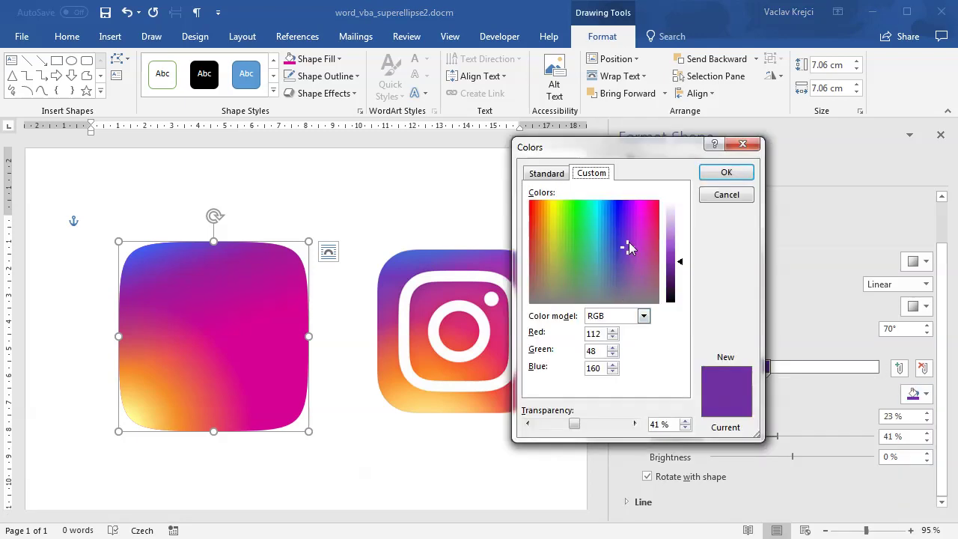
left_click_drag(625, 243, 621, 240)
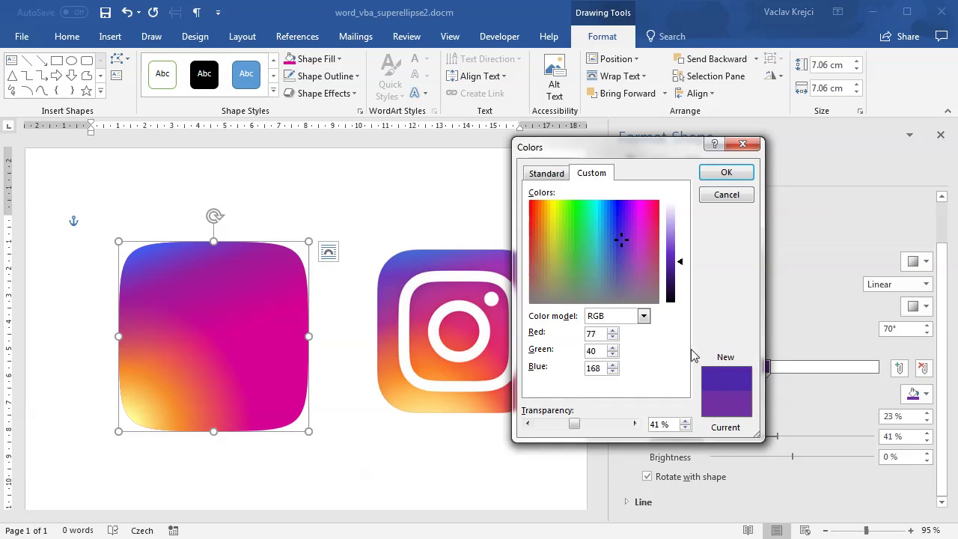
left_click(726, 173)
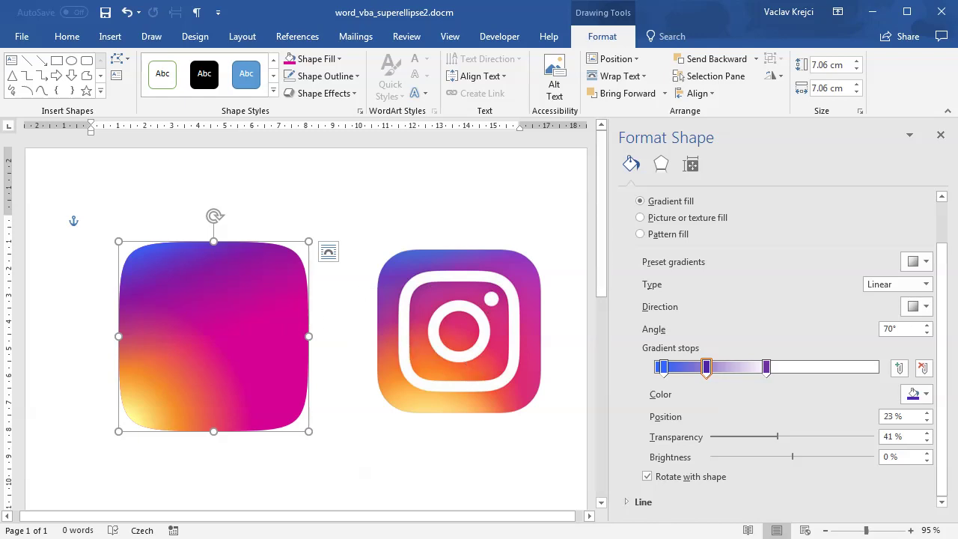
Switch to the Visual Basic editor, run the draw_circle macro and return to the Word document.
key("alt+F11")
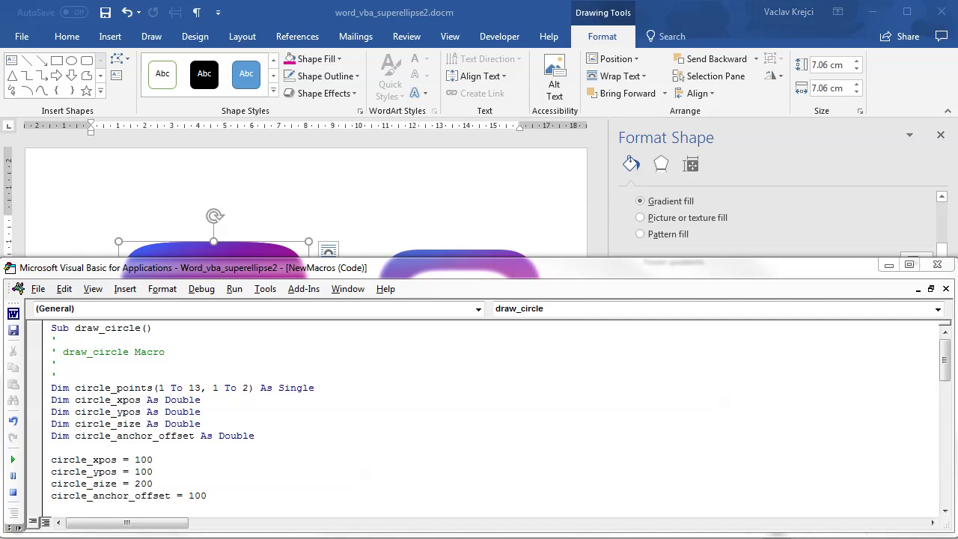
left_click(14, 459)
left_click(261, 15)
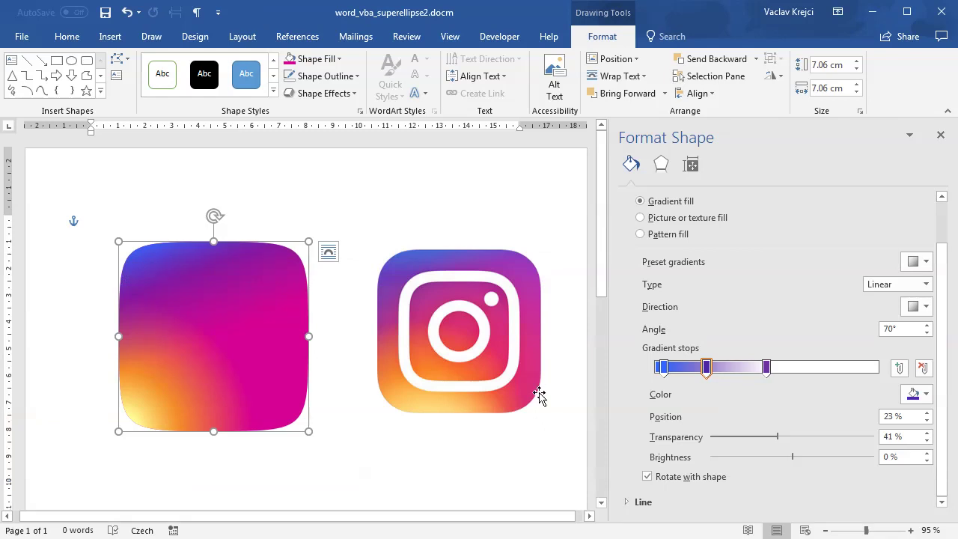
Draw another superellipse with the draw_circle macro and give it no fill and a white outline.
key("alt+Tab")
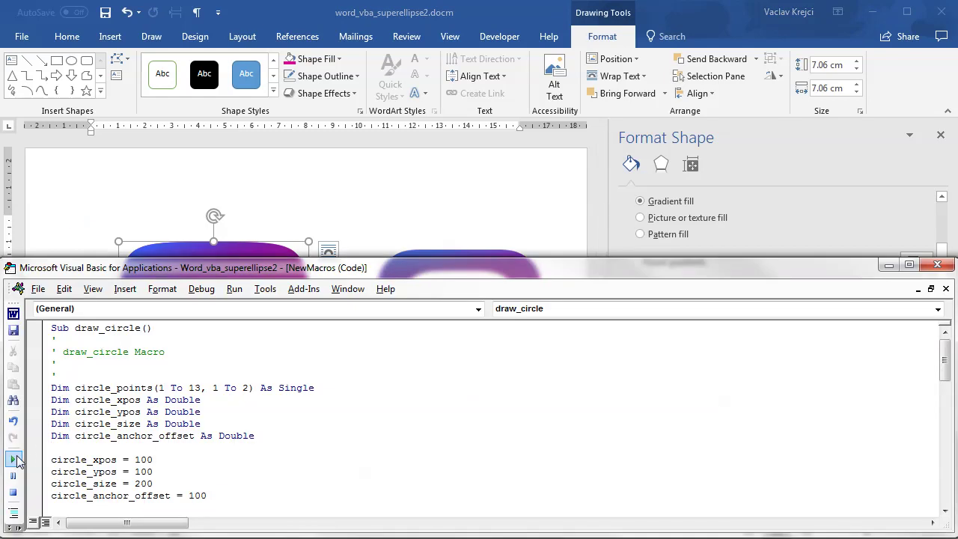
left_click(12, 459)
left_click(298, 15)
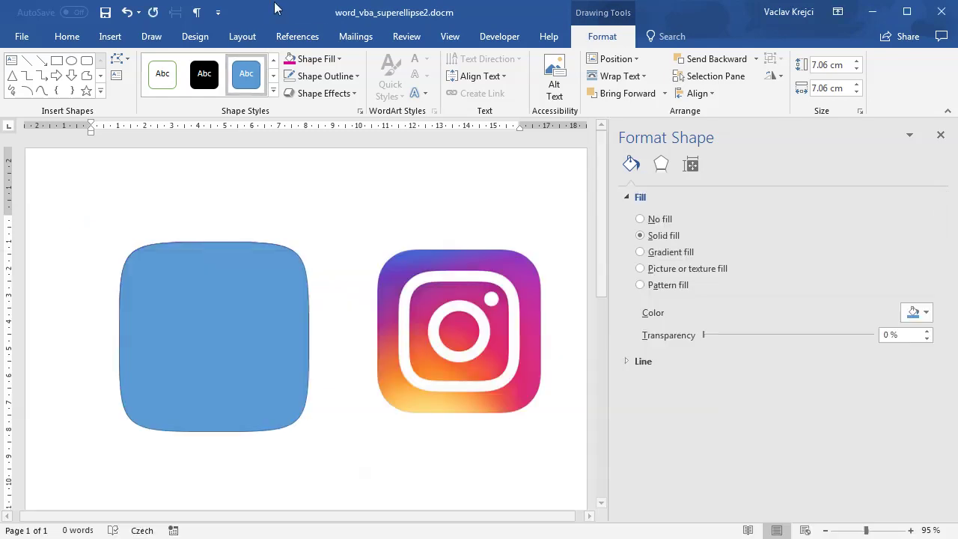
left_click(318, 61)
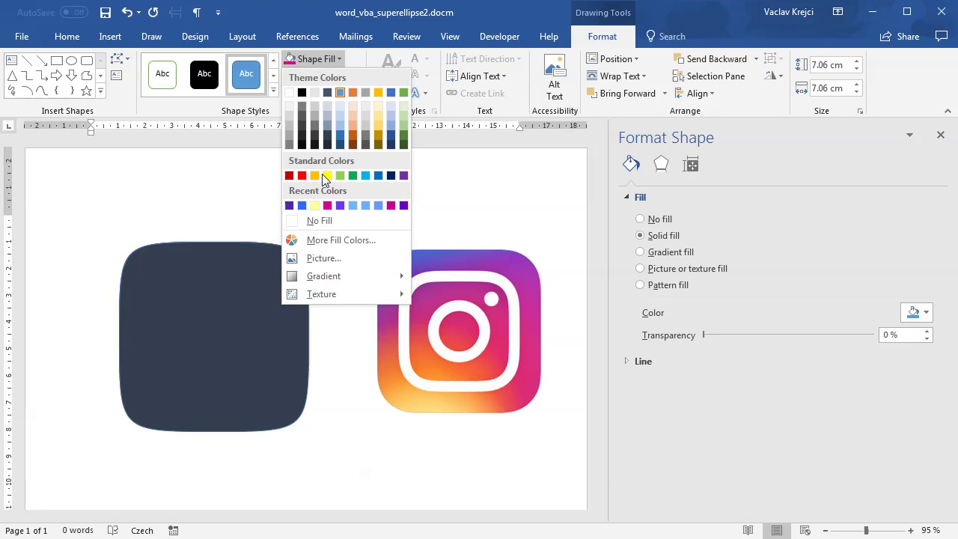
left_click(323, 220)
left_click(322, 76)
left_click(299, 110)
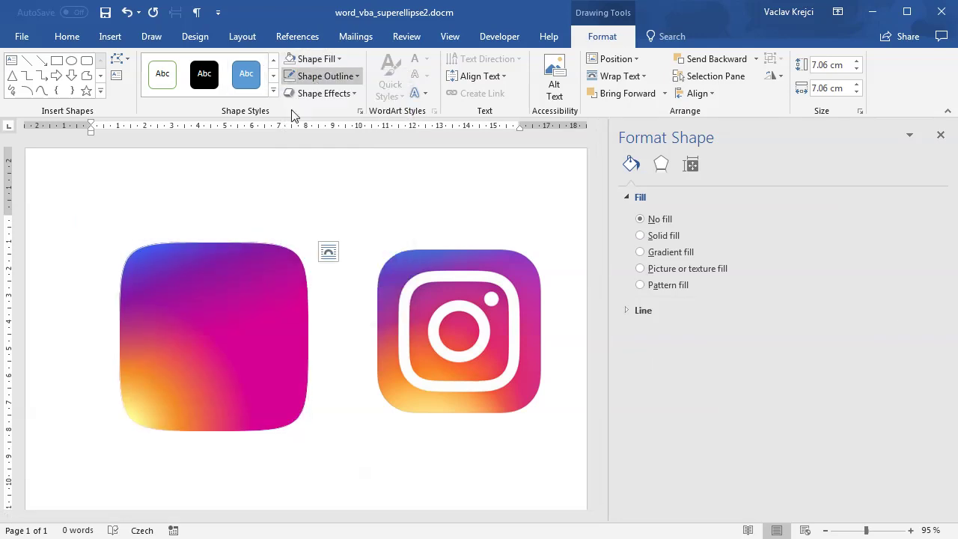
Try the outlined superellipse with a 10 pt line at about 4.82 cm in size, and delete it.
left_click(642, 310)
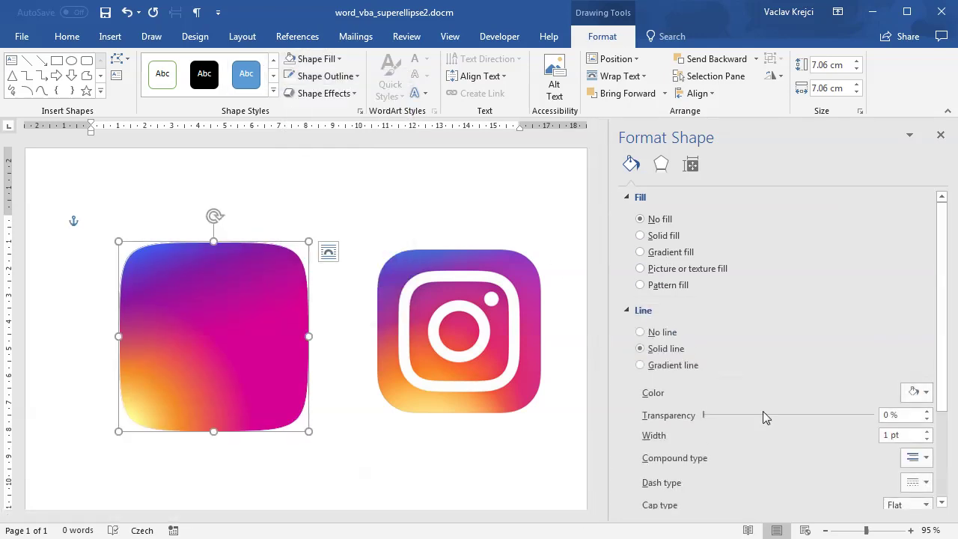
left_click(905, 437)
type("10")
key("Return")
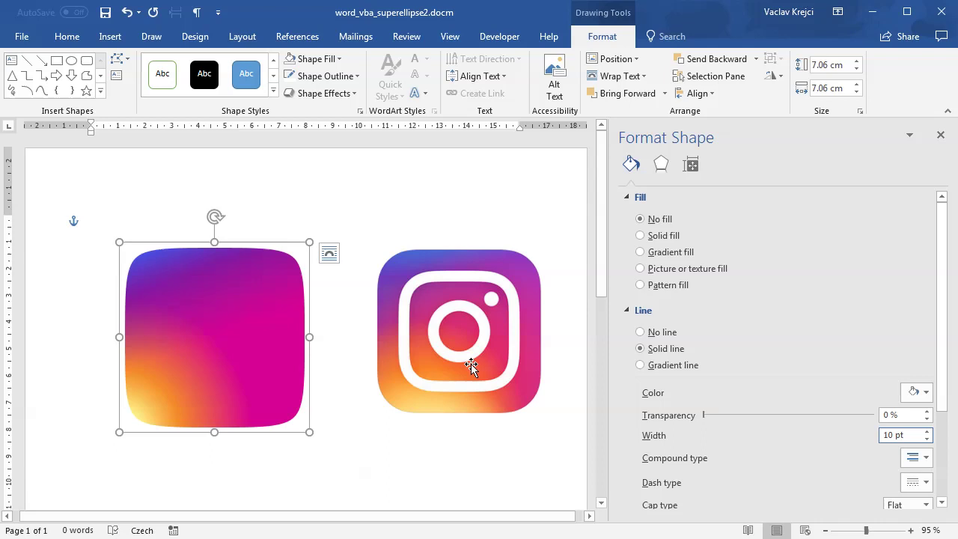
left_click_drag(310, 241, 279, 274)
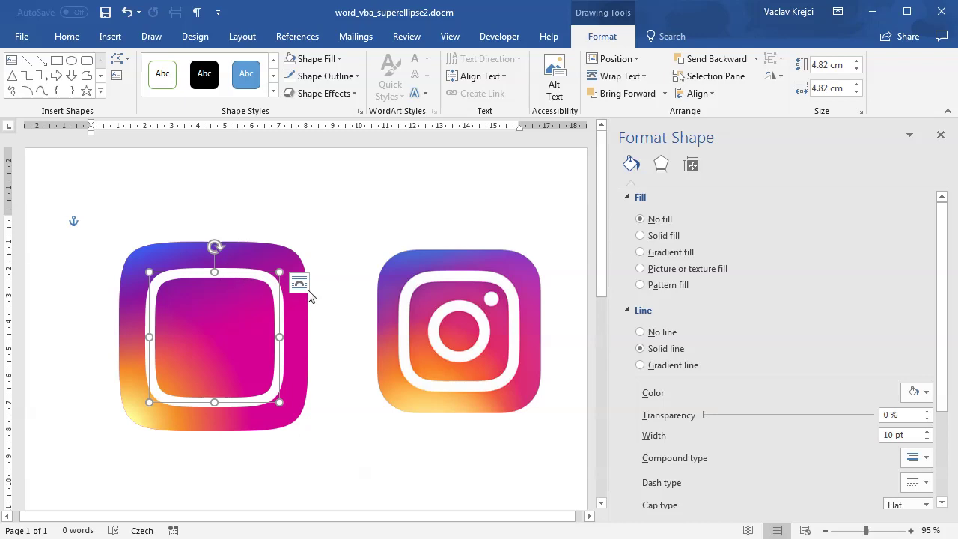
key("Delete")
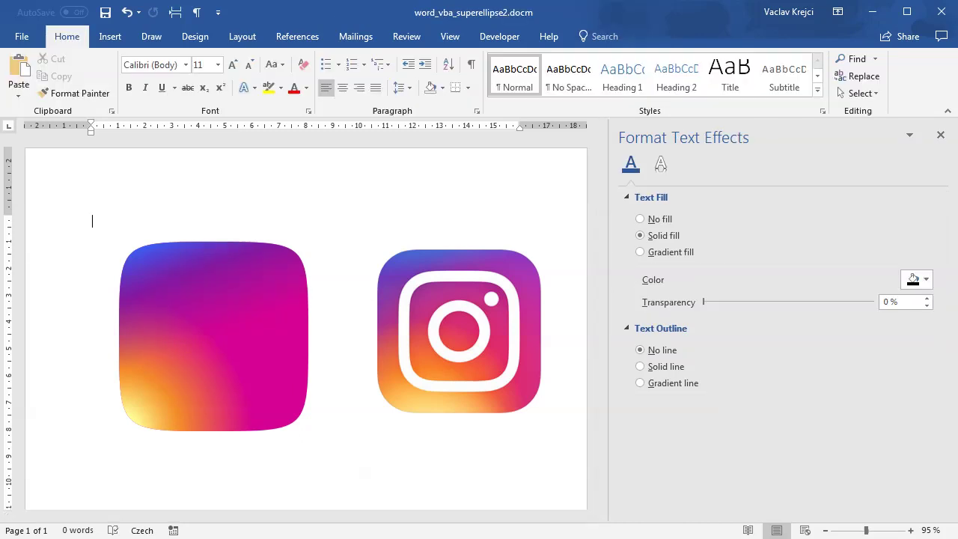
Run the draw_circle macro with circle_anchor_offset set to 85 and shrink the new shape around its center to about two-thirds.
key("alt+F11")
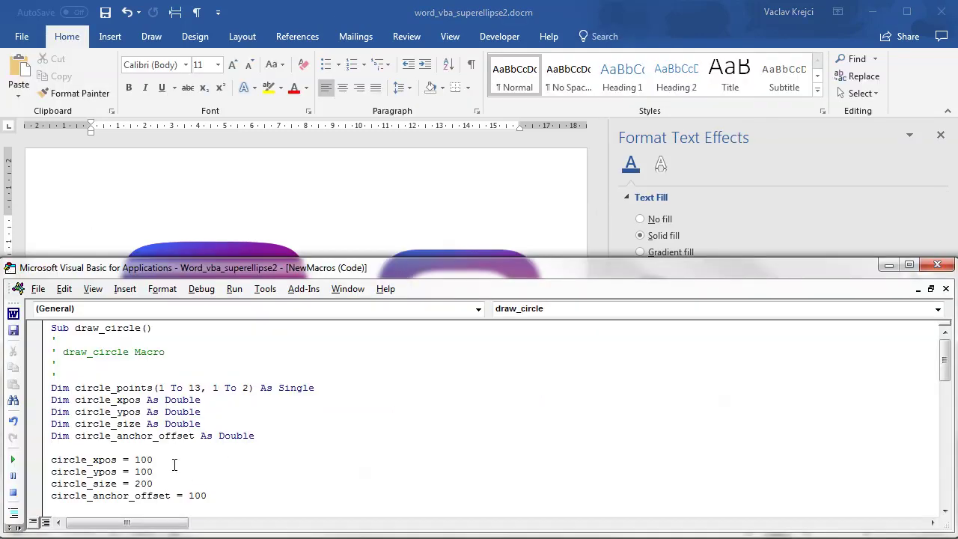
left_click_drag(187, 496, 233, 496)
type("85")
left_click(13, 460)
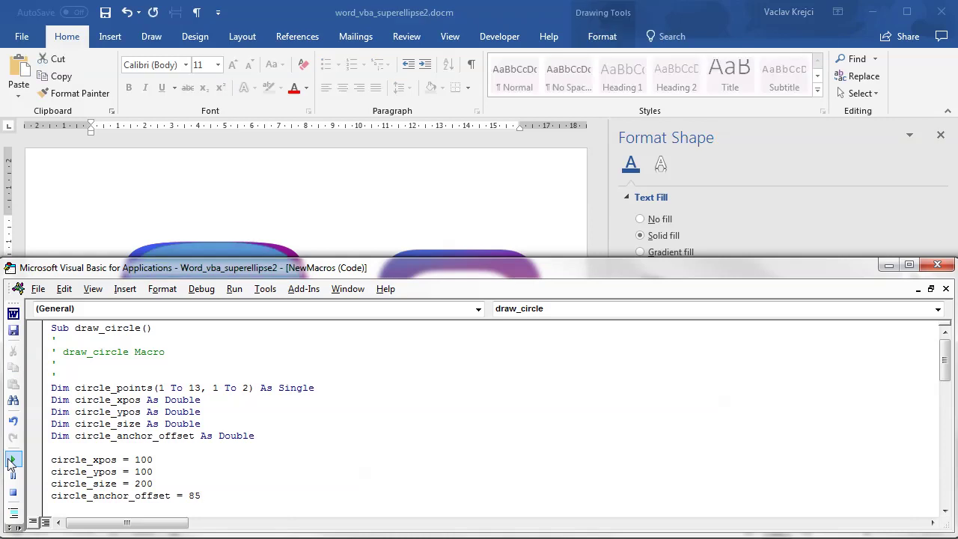
left_click(241, 9)
left_click(258, 252)
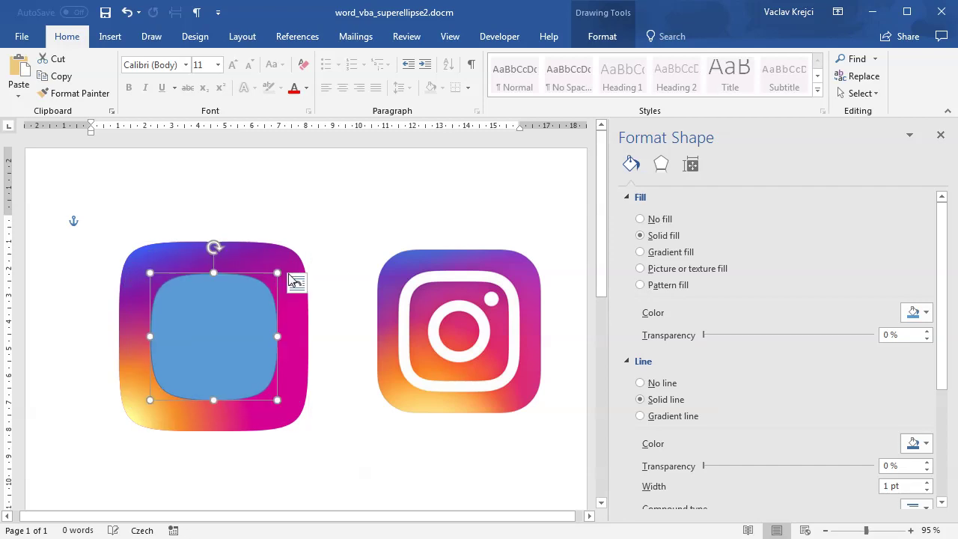
Remove the fill of the smaller superellipse and make its outline white.
left_click(657, 219)
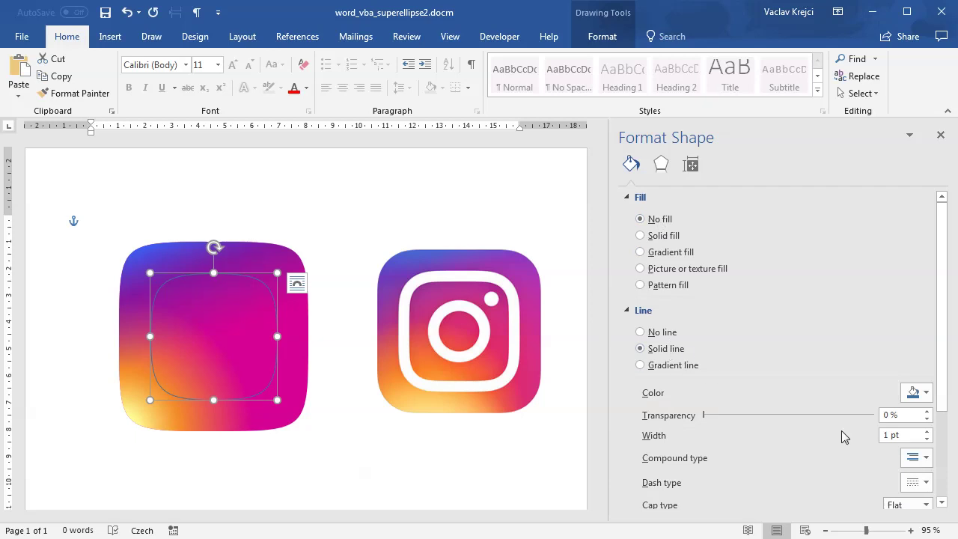
left_click(926, 392)
left_click(908, 429)
Thicken the smaller superellipse's outline to 14 pt.
left_click_drag(902, 435, 850, 442)
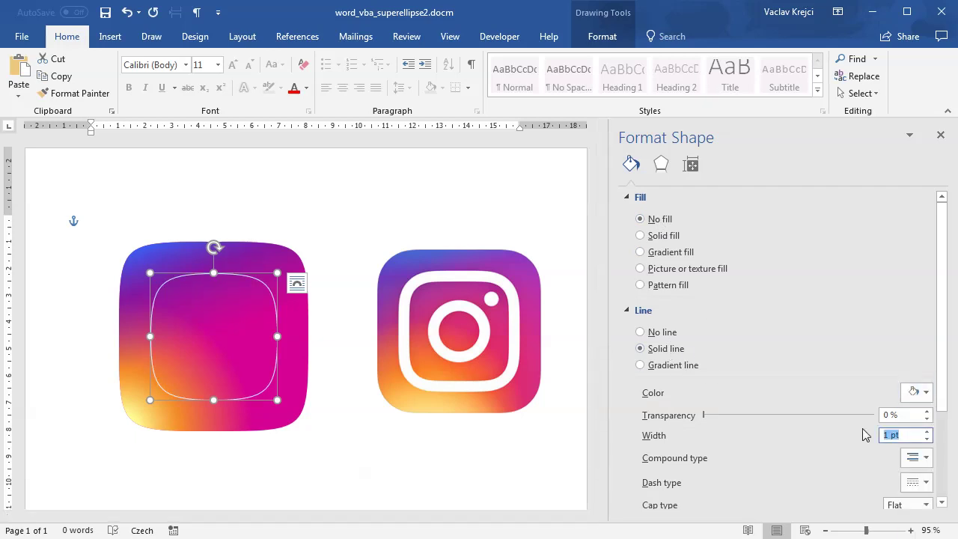
type("10")
key("Up")
key("Up")
key("Up")
key("Up")
key("Up")
key("Up")
key("Up")
key("Up")
key("Up")
key("Up")
key("Up")
key("Up")
key("Up")
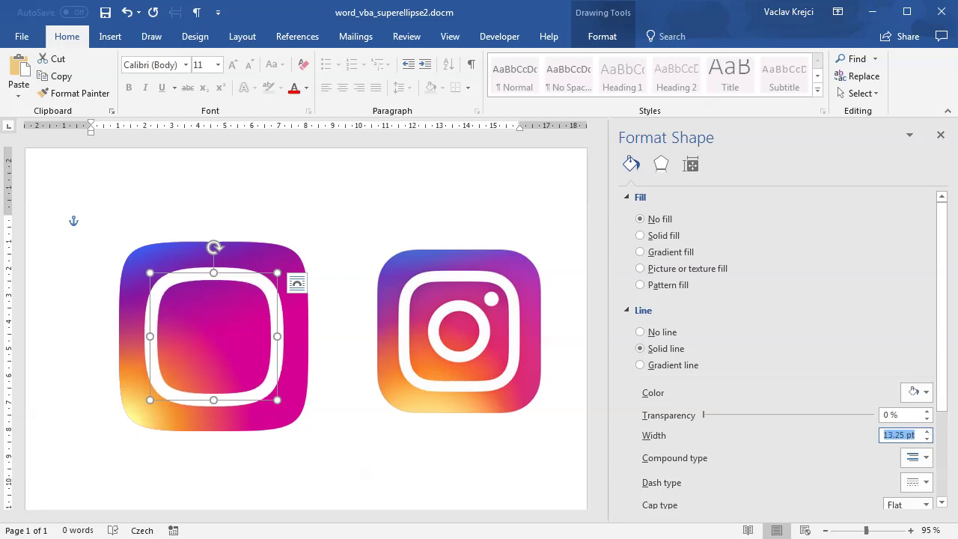
key("Up")
key("Up")
key("Up")
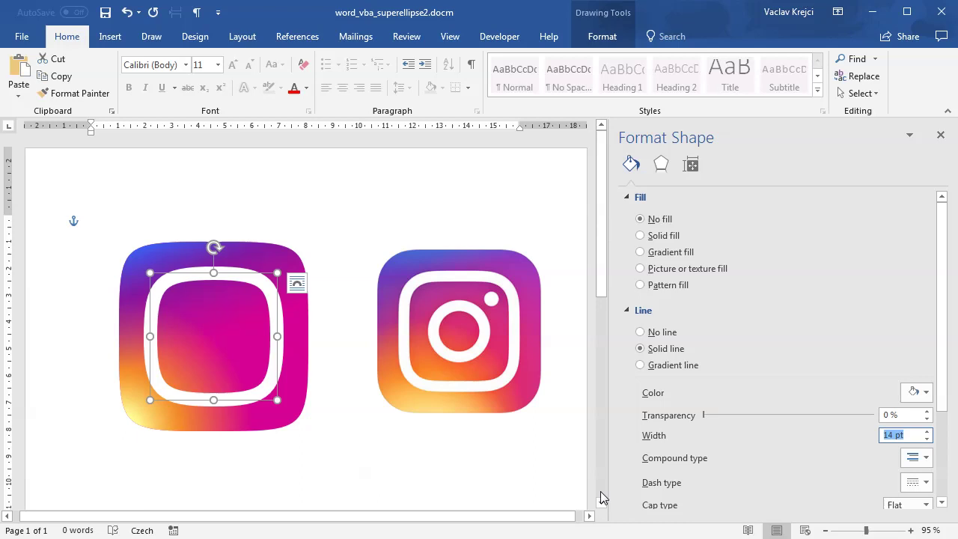
Run the draw_circle macro with circle_anchor_offset set to 60 and shrink the new circle around its center to about one-third.
key("alt+Tab")
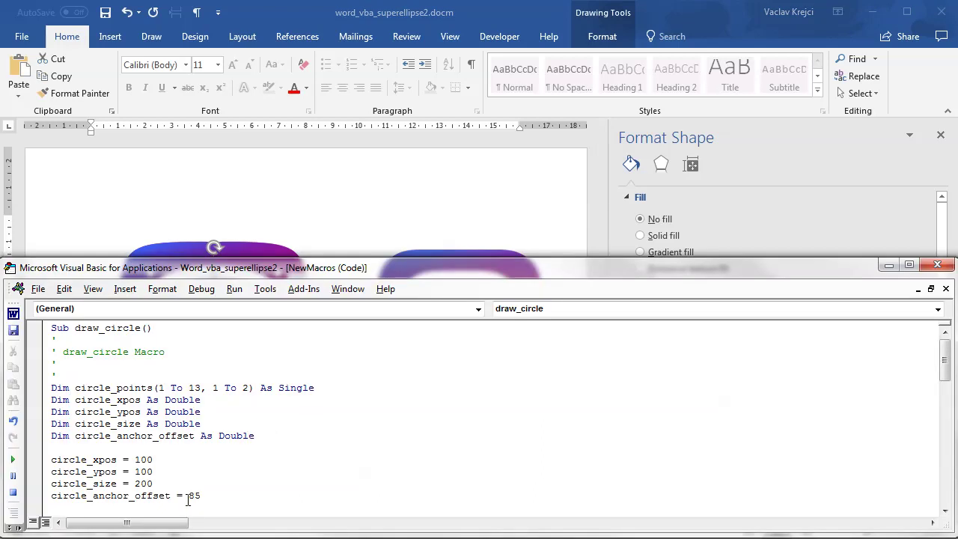
left_click_drag(190, 495, 220, 498)
type("60")
left_click(12, 460)
left_click(305, 15)
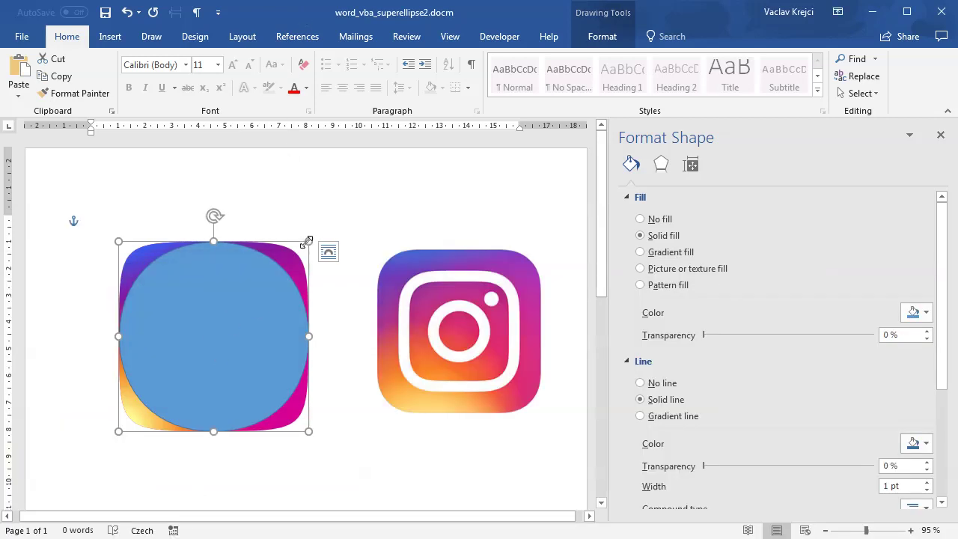
left_click(244, 317)
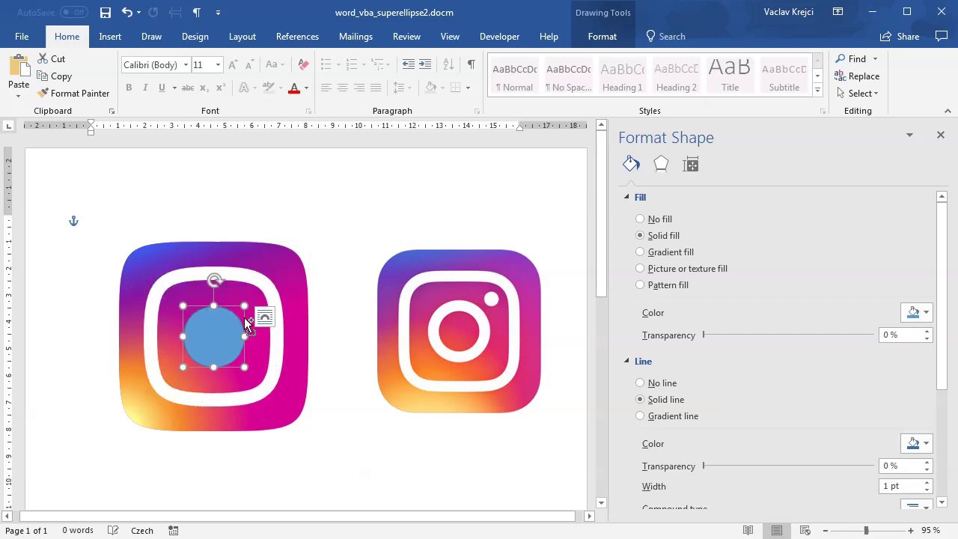
Format the central circle with no fill and a white 12 pt outline.
left_click(661, 219)
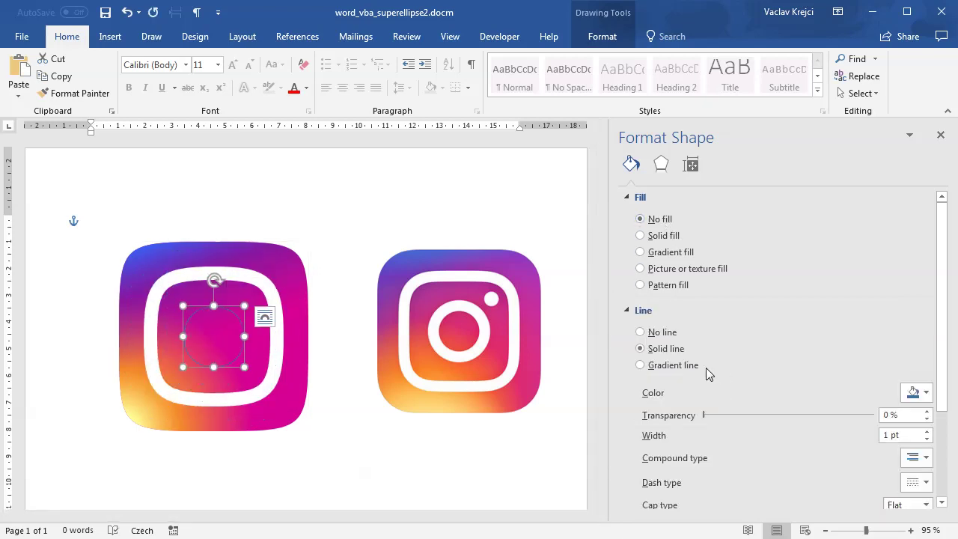
left_click(914, 392)
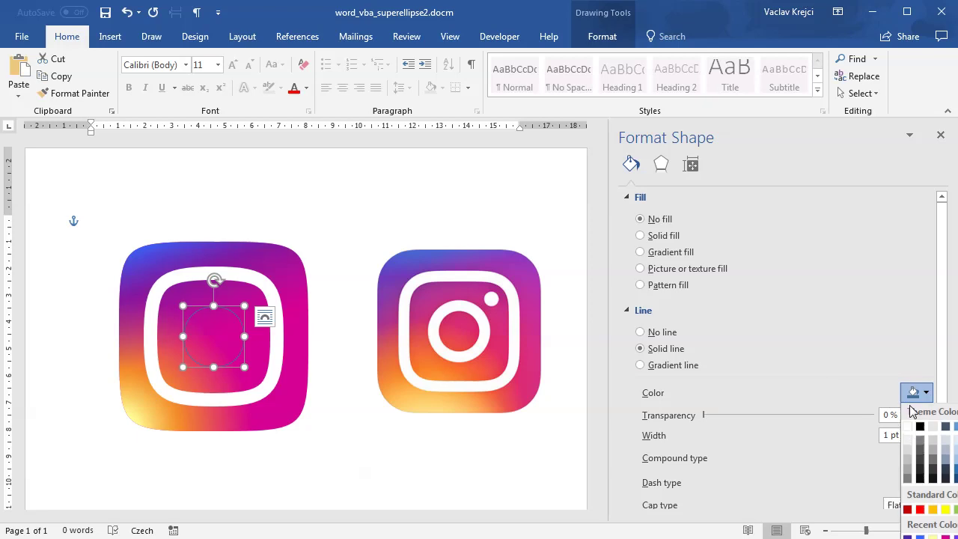
left_click(908, 428)
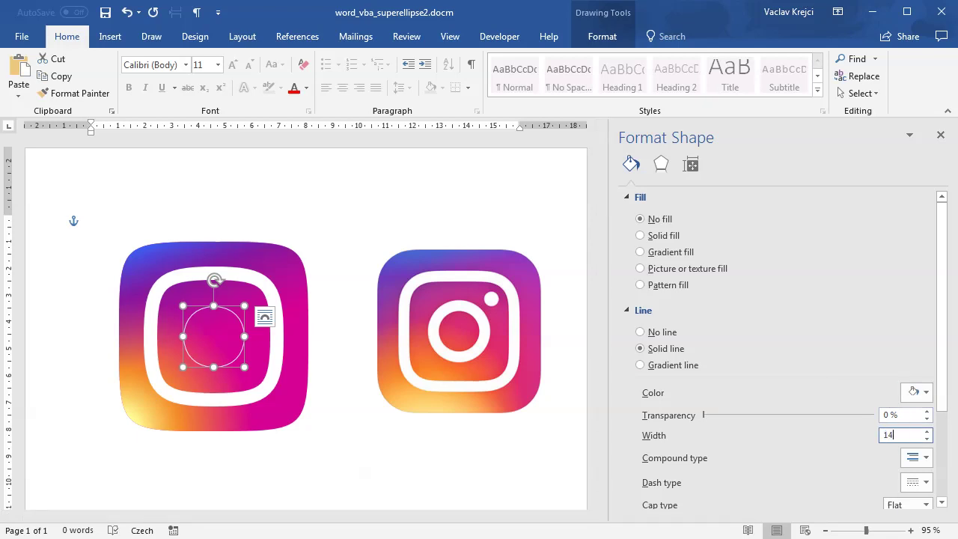
key("Return")
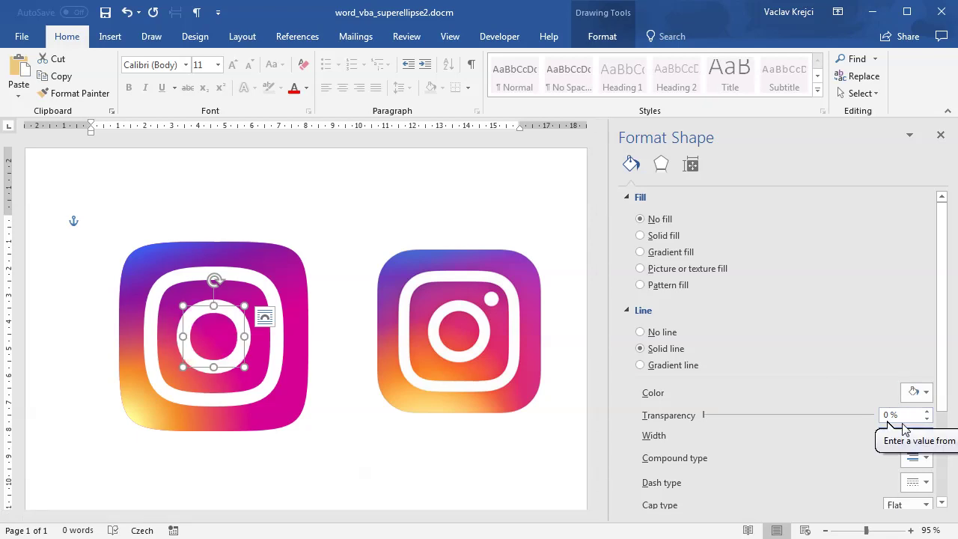
left_click_drag(900, 436, 861, 438)
type("12")
key("Return")
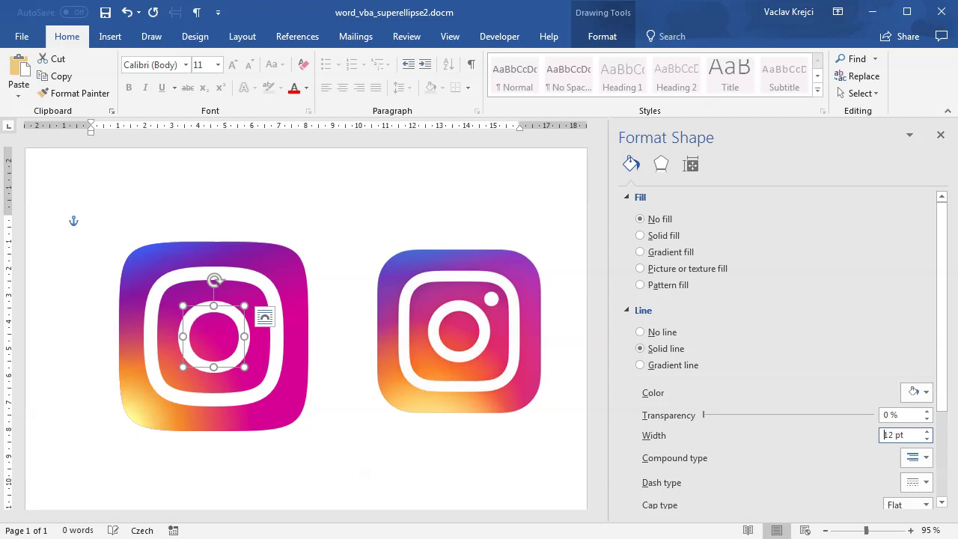
Set the outline width of the white rounded square around the circle to 12 pt.
left_click(261, 278)
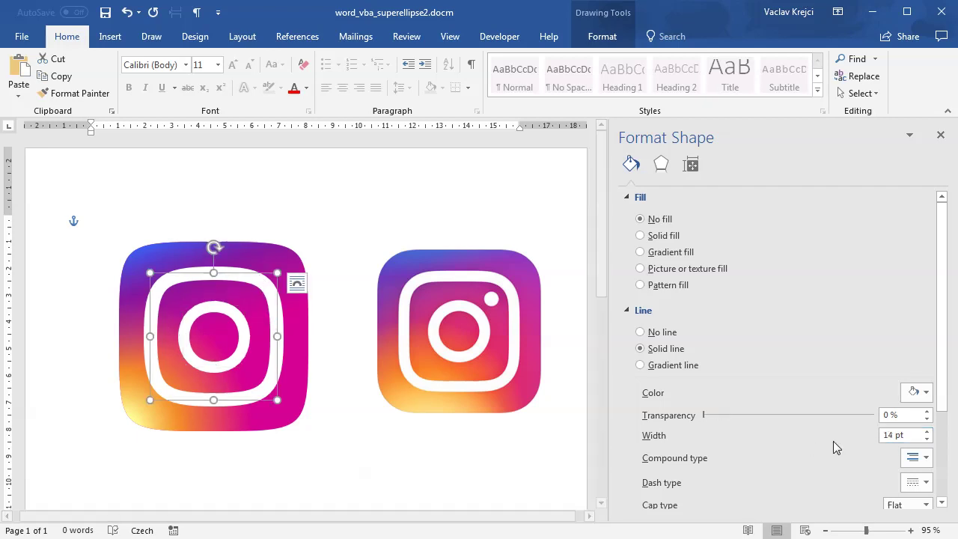
left_click_drag(900, 436, 868, 438)
type("12")
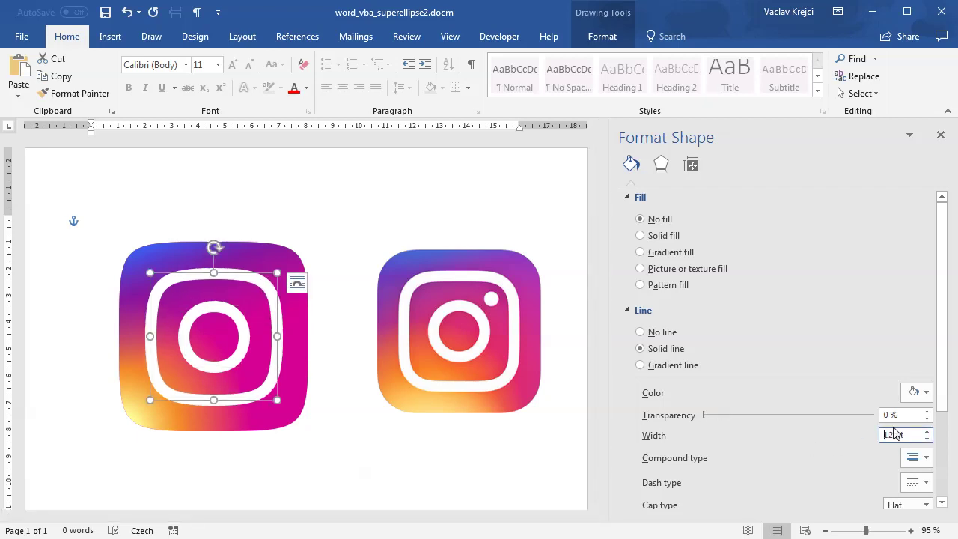
key("Return")
Duplicate the central ring and give the copy a solid white fill with no line.
left_click(238, 358)
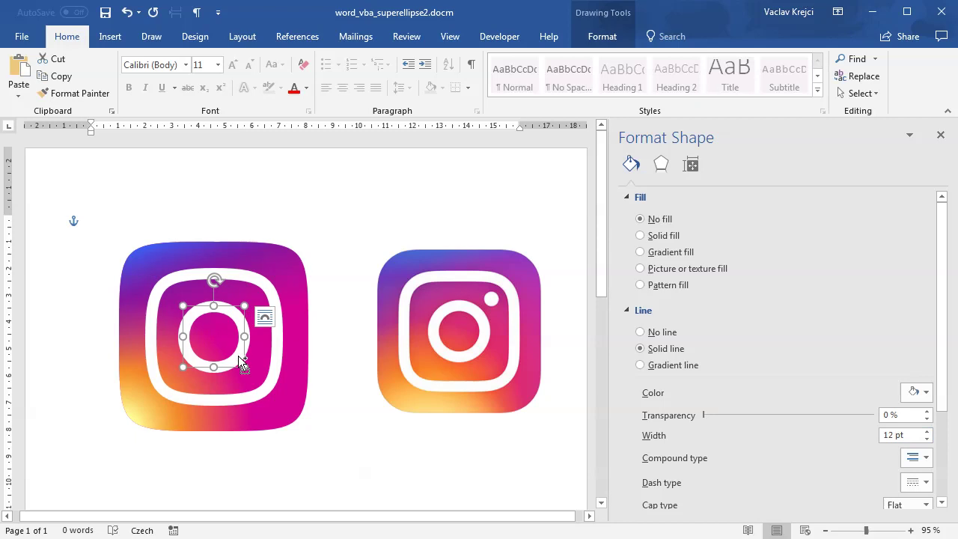
key("ctrl+c")
key("ctrl+v")
left_click(640, 332)
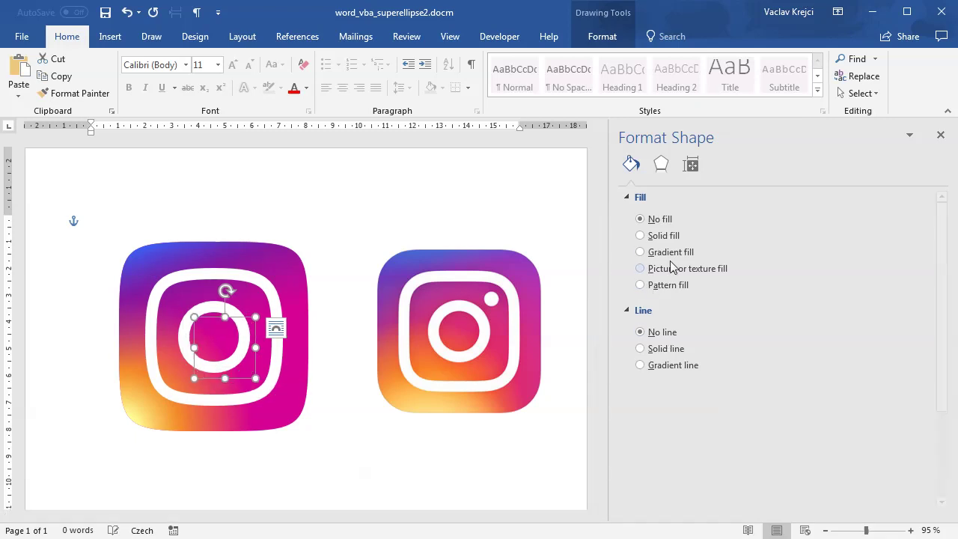
left_click(665, 235)
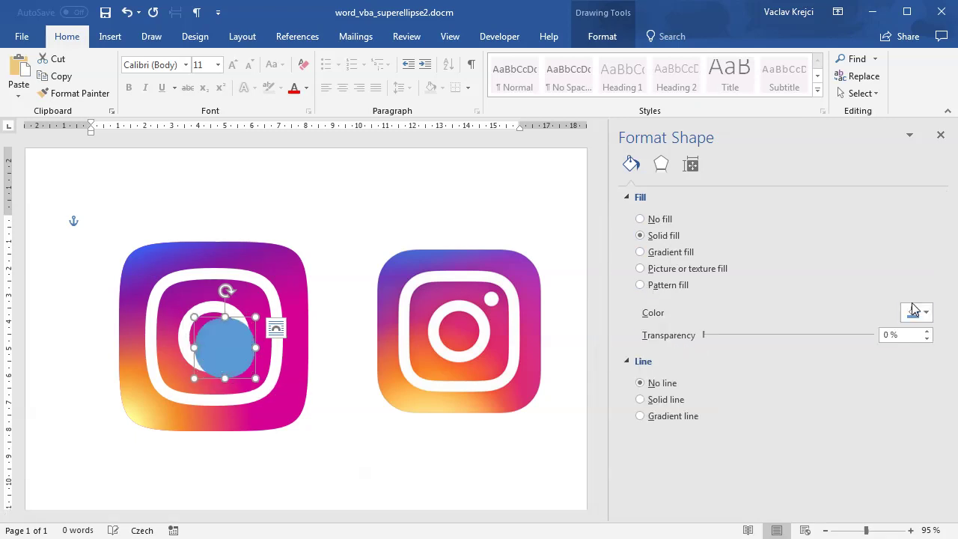
left_click(912, 312)
left_click(908, 344)
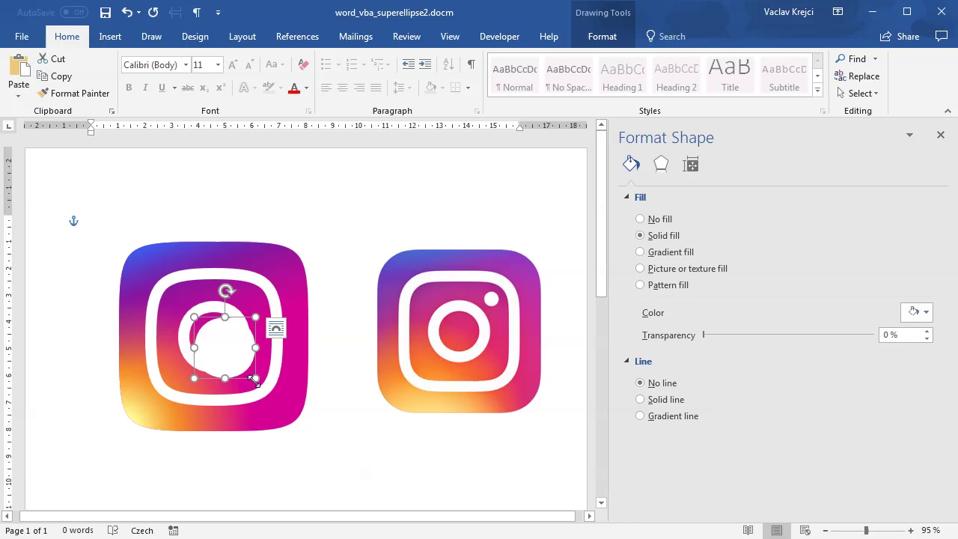
Shrink the white circle to a small dot and place it inside the upper-right corner of the rounded frame.
left_click_drag(255, 378, 248, 299)
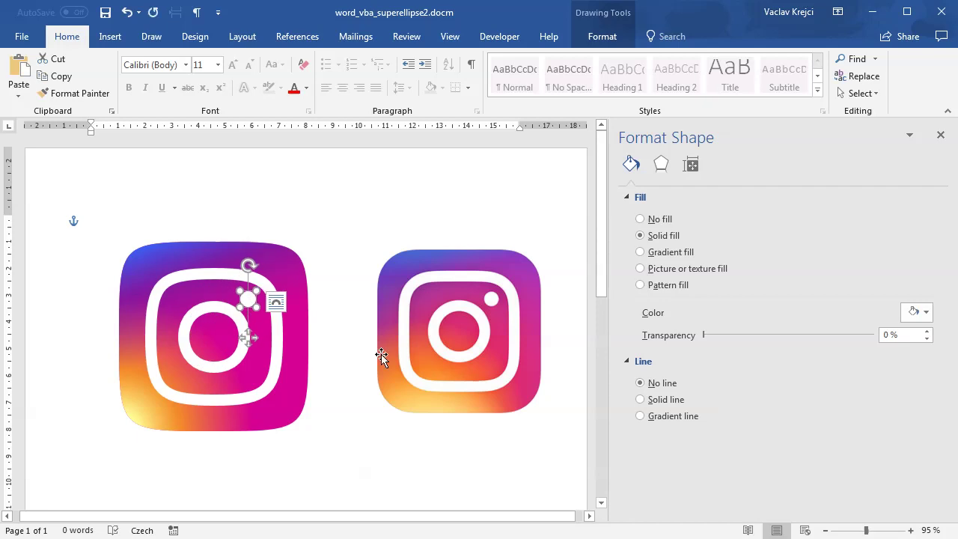
left_click(337, 332)
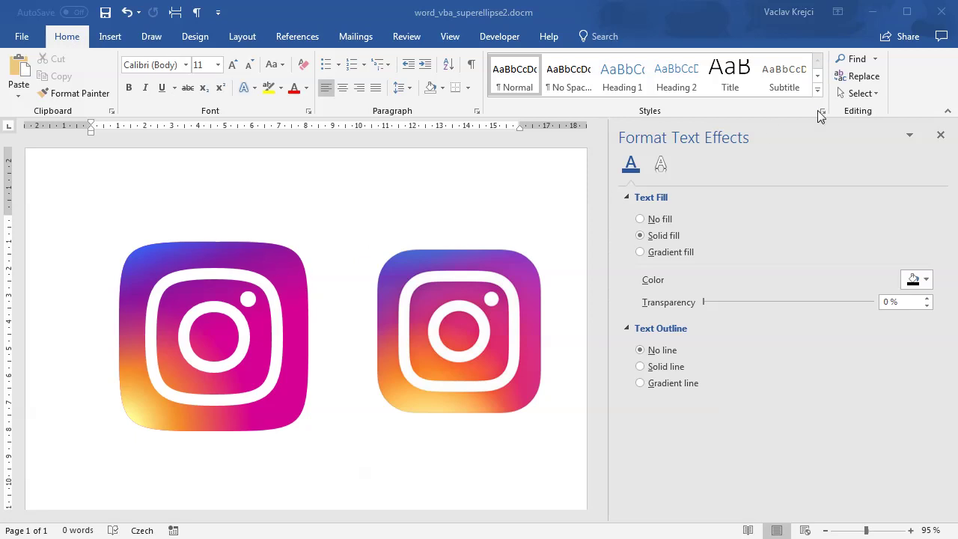
Show the list of all drawing objects in the document.
left_click(859, 93)
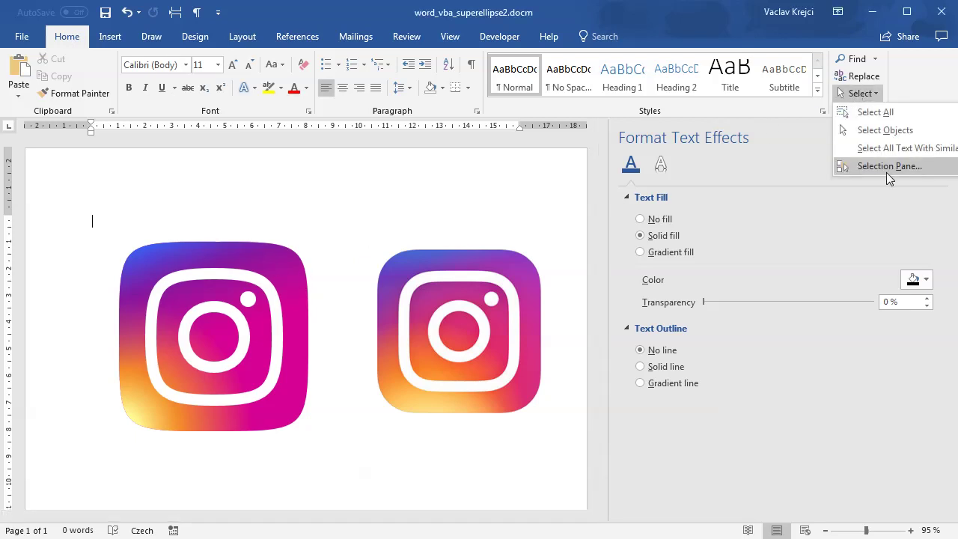
left_click(886, 167)
mouse_move(870, 298)
left_mouse_down()
mouse_move(759, 237)
mouse_move(411, 306)
mouse_move(492, 307)
left_mouse_up()
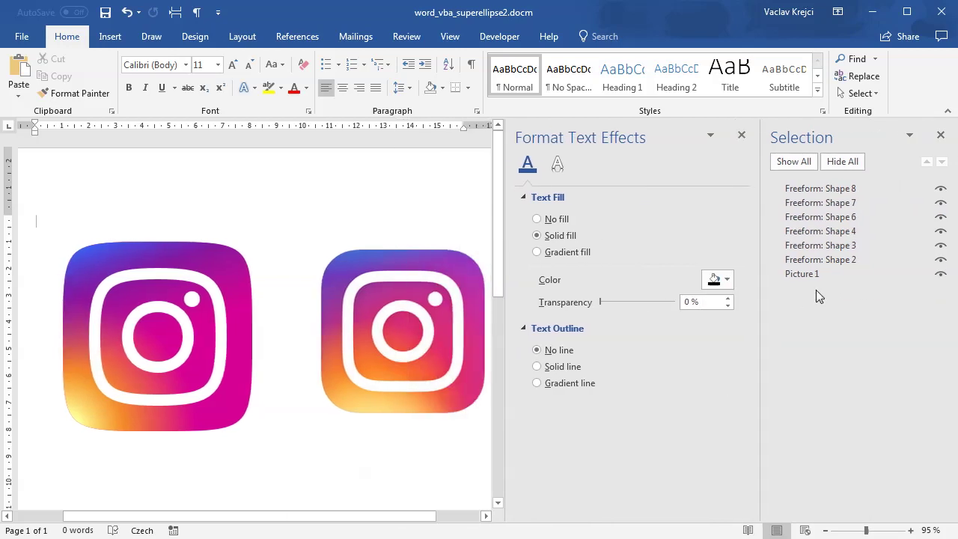
Align the three stacked gradient superellipses, Freeform: Shape 2, Shape 3 and Shape 4, with one another.
left_click(825, 259)
left_click(830, 249, "ctrl")
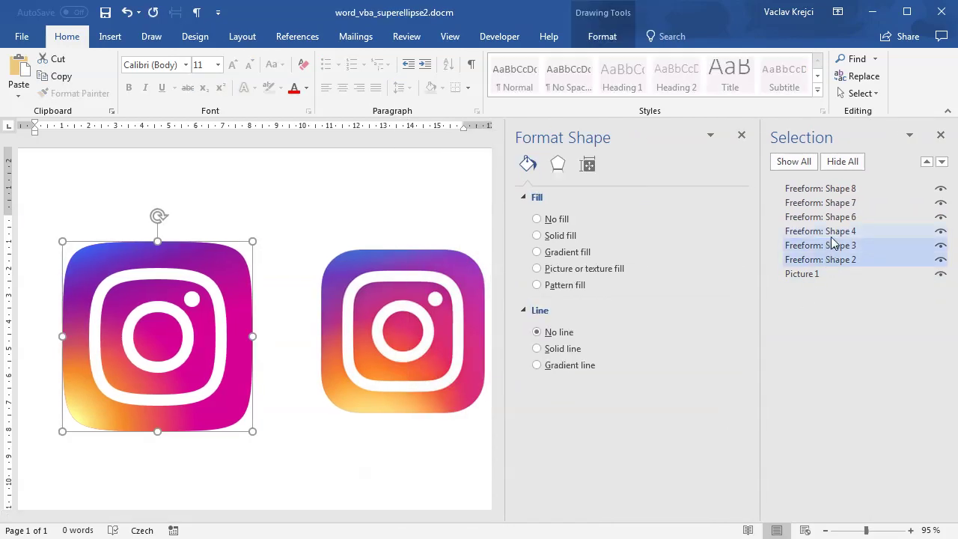
left_click(830, 231, "ctrl")
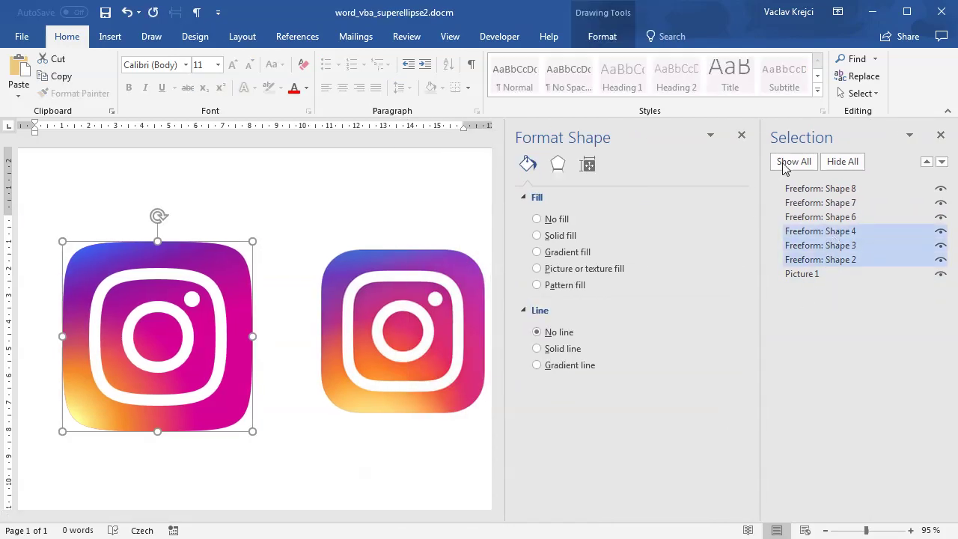
left_click(602, 37)
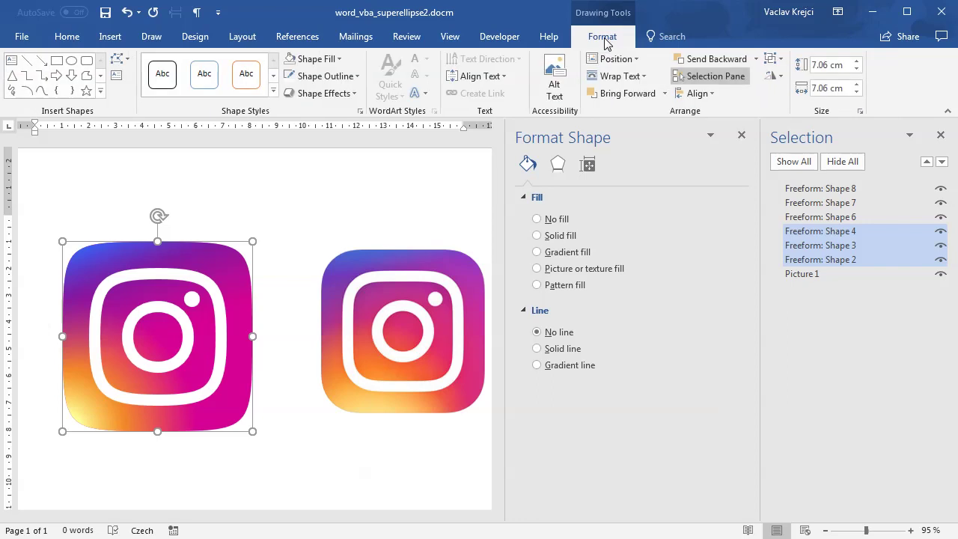
left_click(696, 93)
left_click(700, 93)
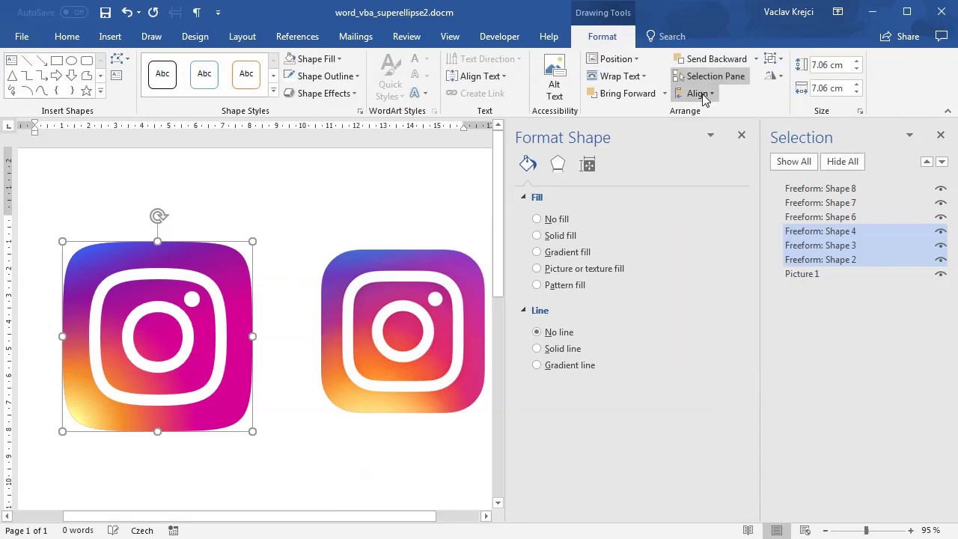
left_click(700, 92)
left_click(738, 187)
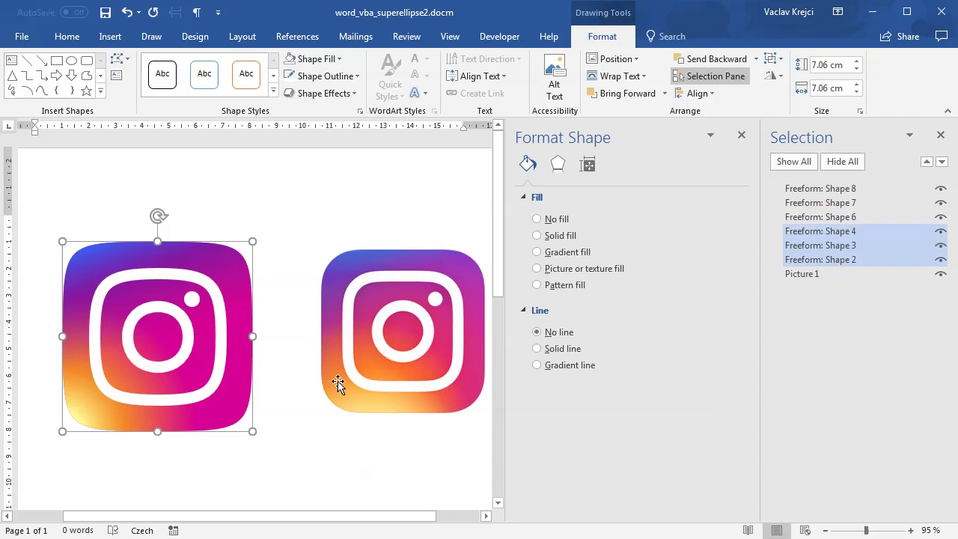
Move the last gradient stop to 79% on Shape 3's yellow radial fill and to 57% on Shape 4's blue-purple linear fill.
left_click(850, 274)
left_click(850, 250)
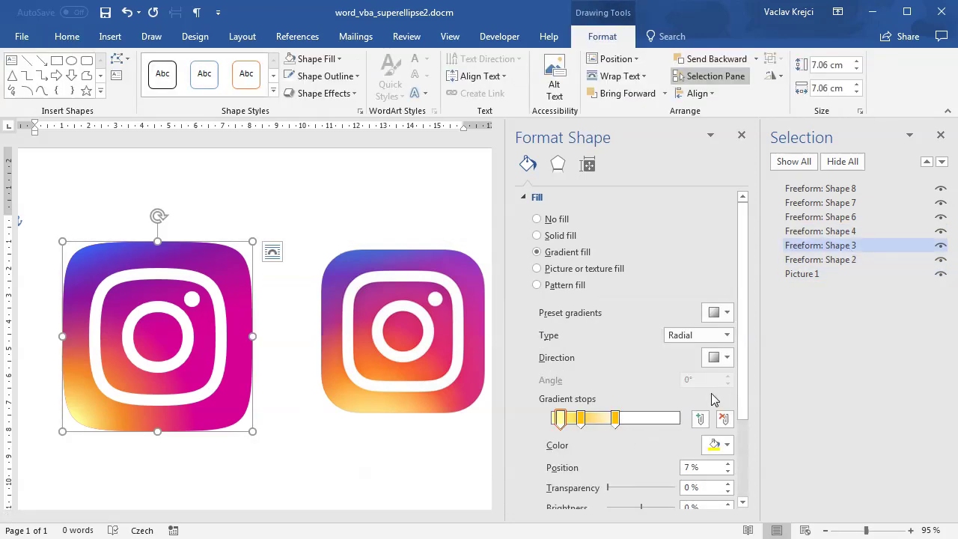
scroll(746, 393, "down", 1)
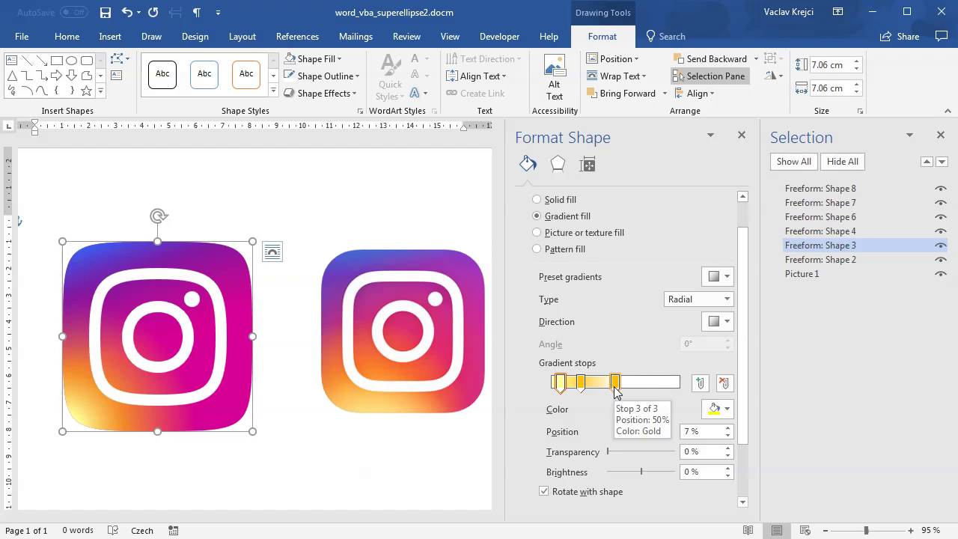
left_click_drag(618, 394, 654, 392)
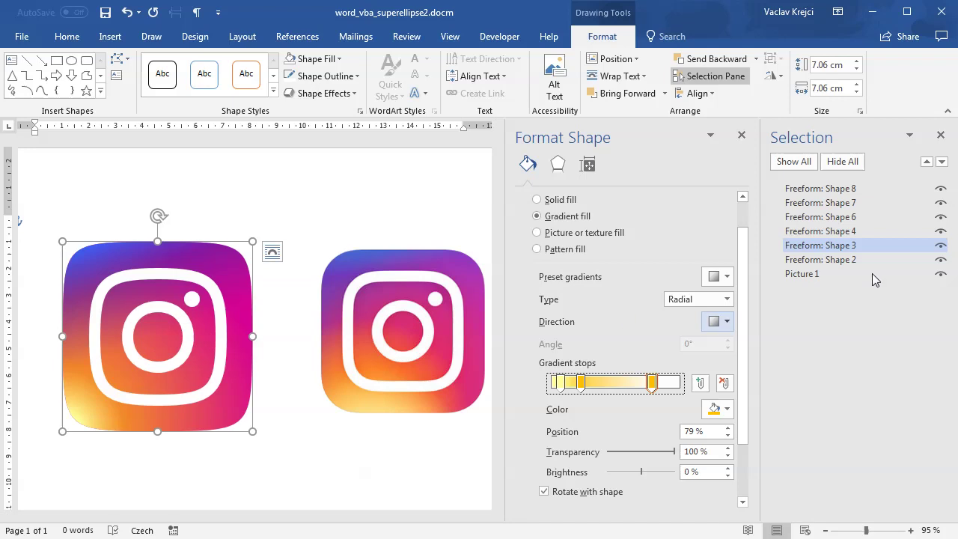
left_click(815, 231)
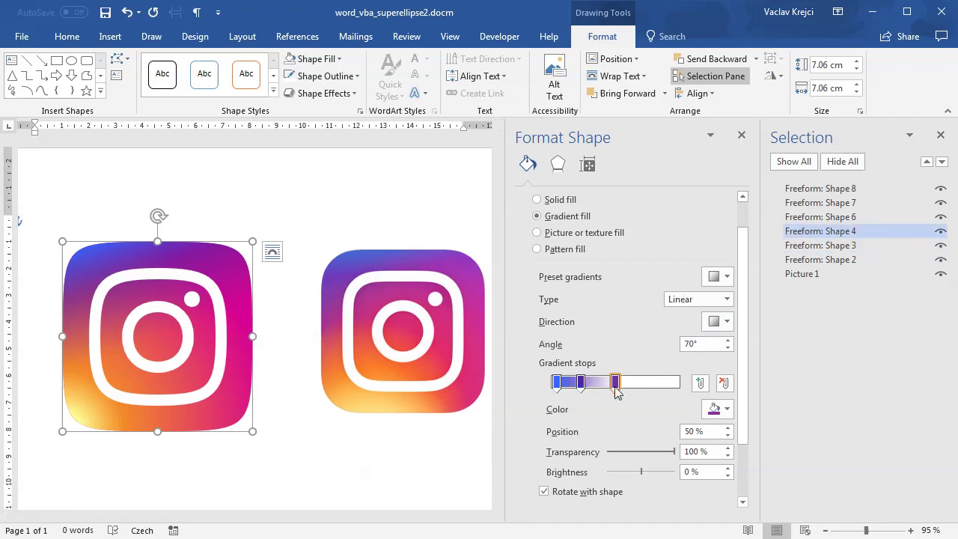
left_click_drag(615, 384, 625, 385)
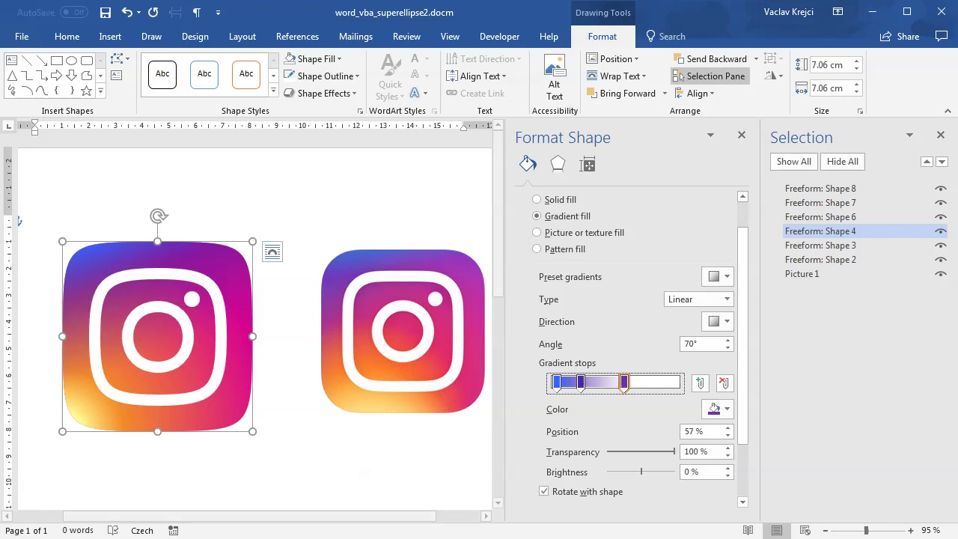